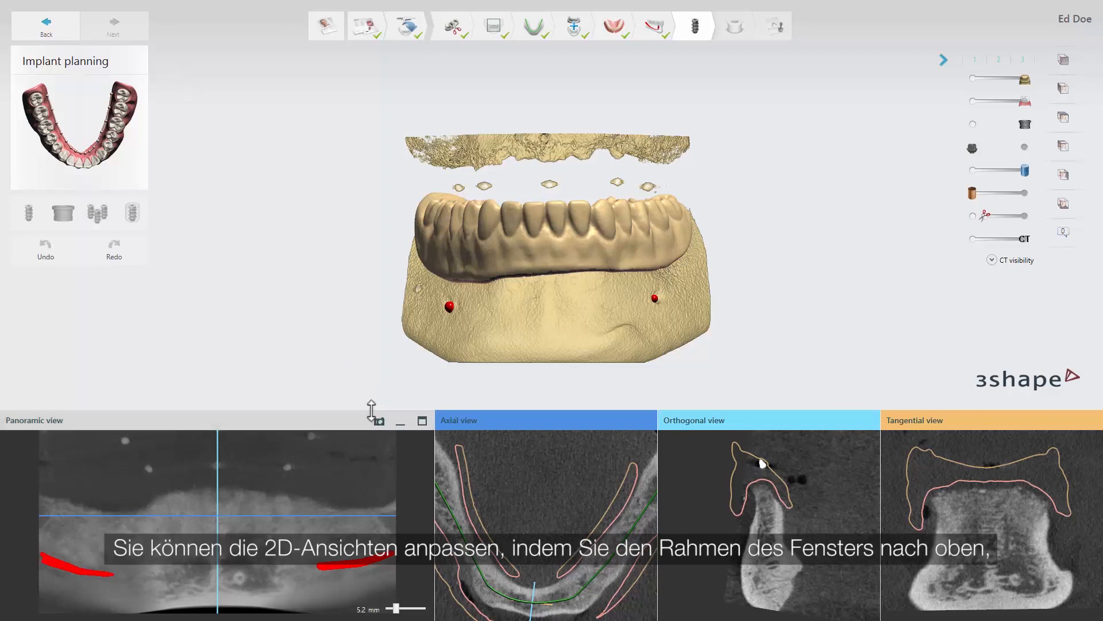
# Slightly resize the 2D view windows, and minimize and restore the axial view.
pyautogui.moveTo(371, 409)
pyautogui.mouseDown()
pyautogui.moveTo(384, 362)
pyautogui.moveTo(385, 419)
pyautogui.mouseUp()
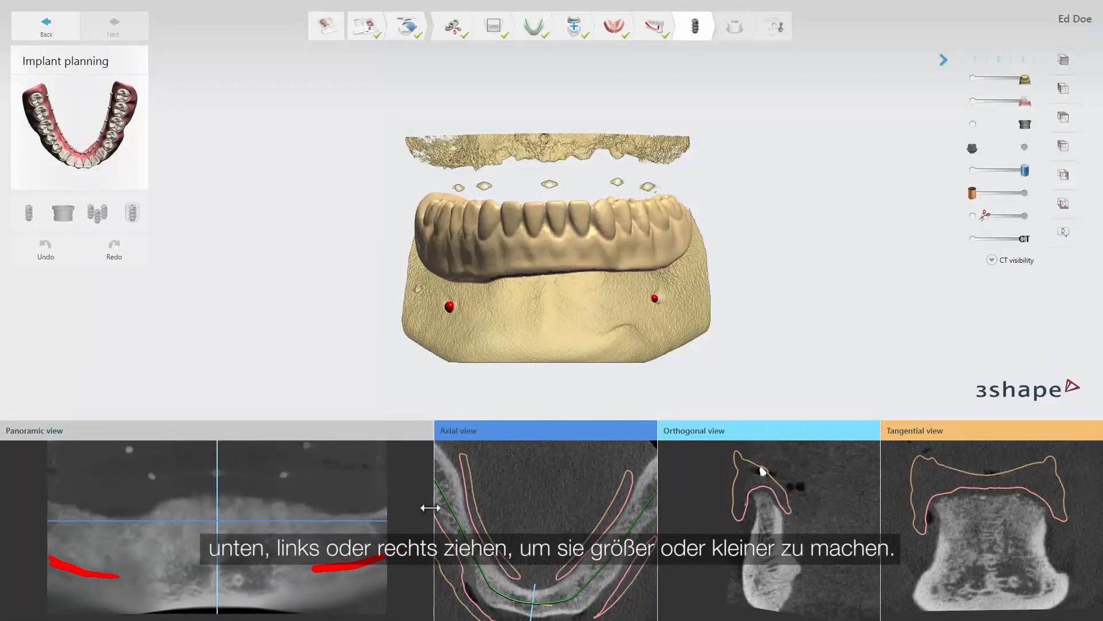
pyautogui.moveTo(431, 508)
pyautogui.mouseDown()
pyautogui.moveTo(312, 505)
pyautogui.moveTo(429, 507)
pyautogui.mouseUp()
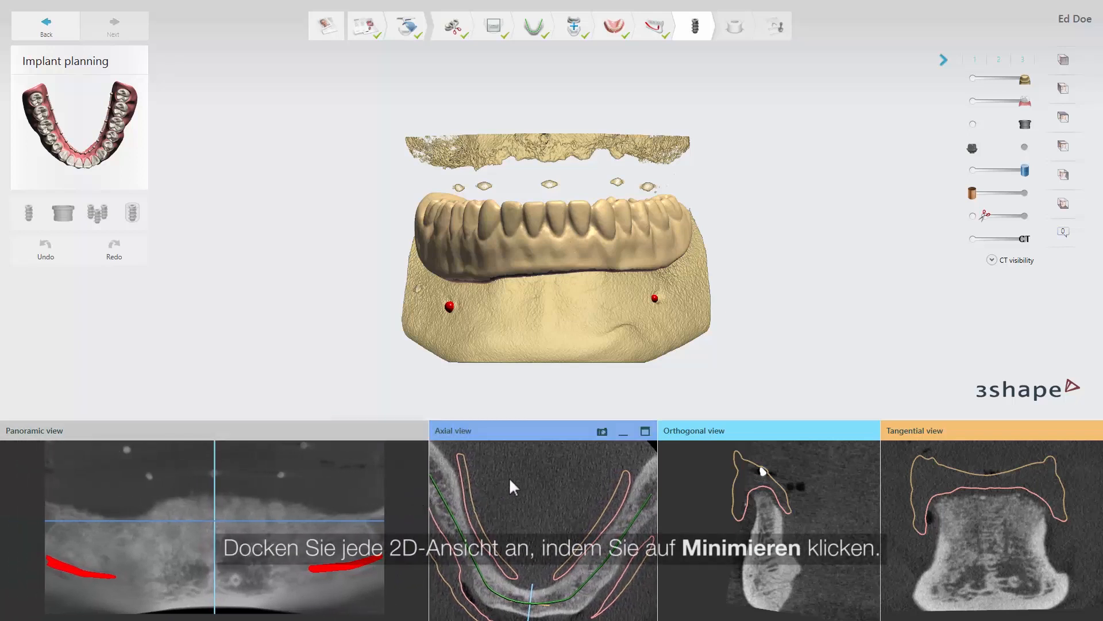
pyautogui.click(623, 435)
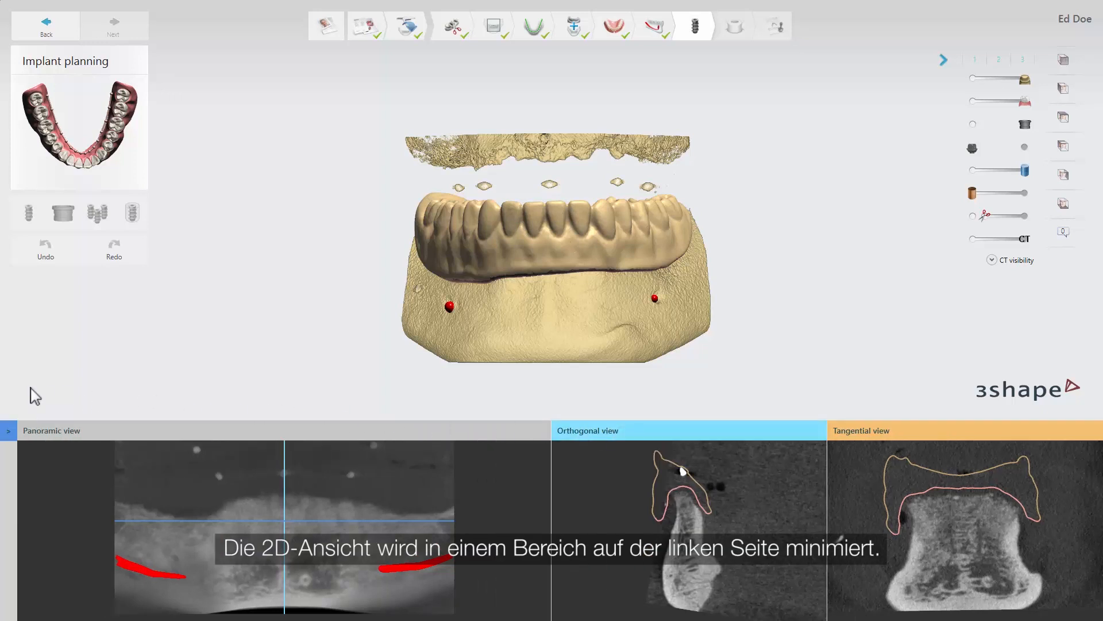
pyautogui.click(9, 431)
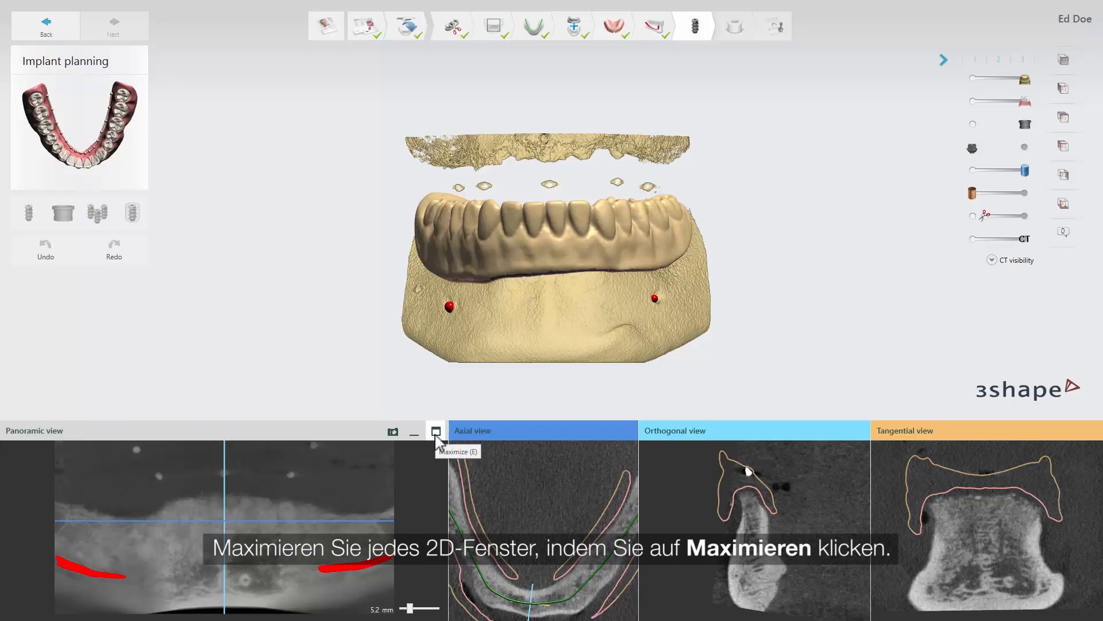
# Maximize the panoramic view and save a snapshot of it with one numbered arrow added.
pyautogui.click(435, 431)
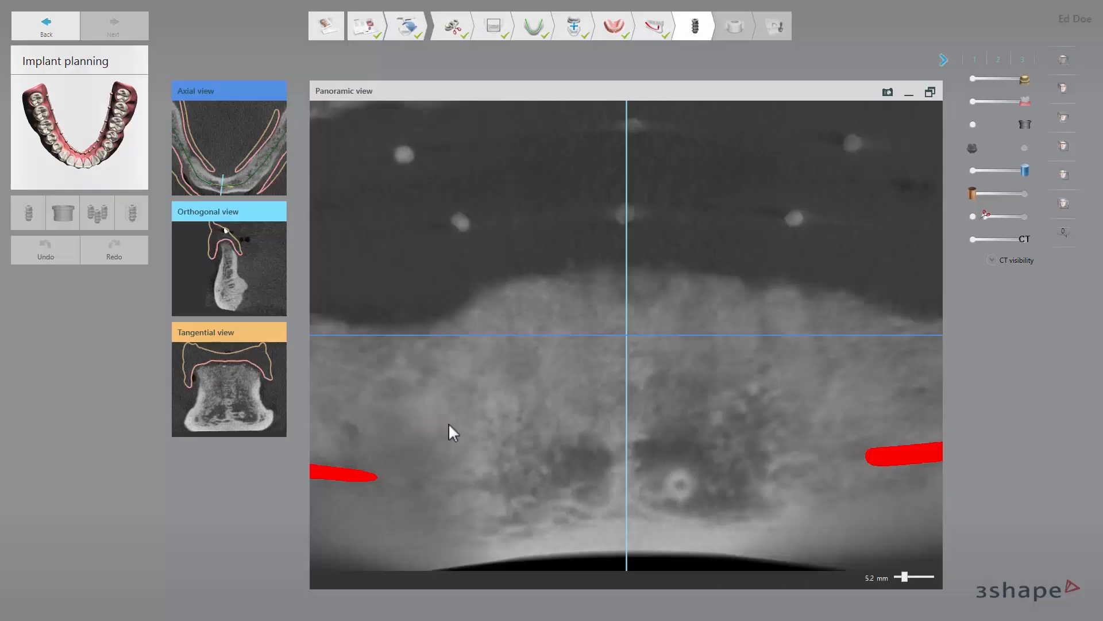
pyautogui.click(887, 94)
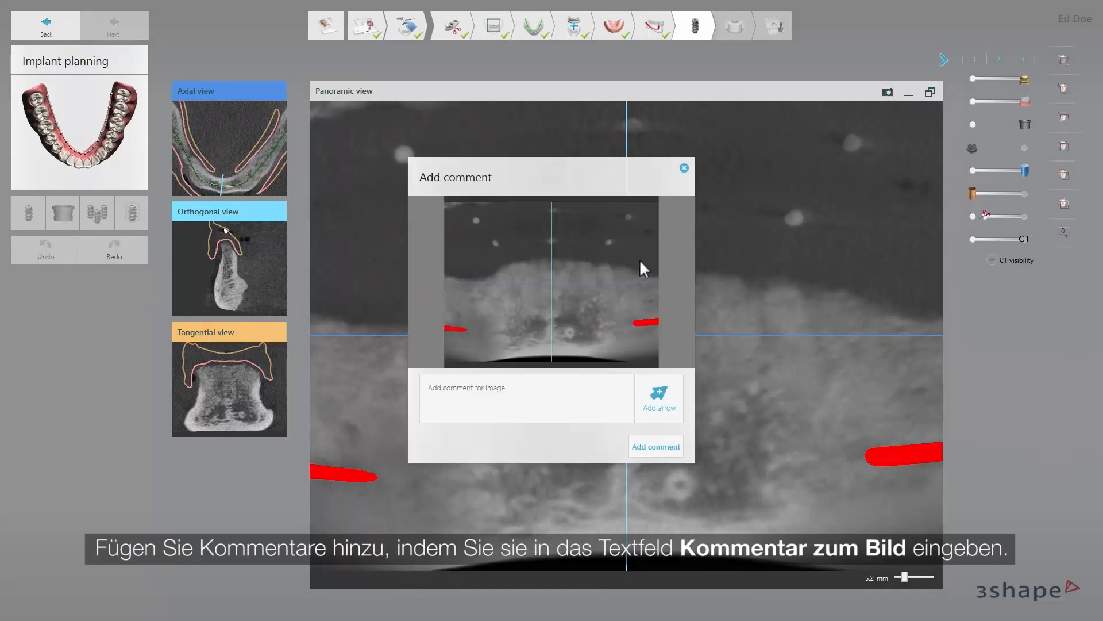
pyautogui.click(450, 389)
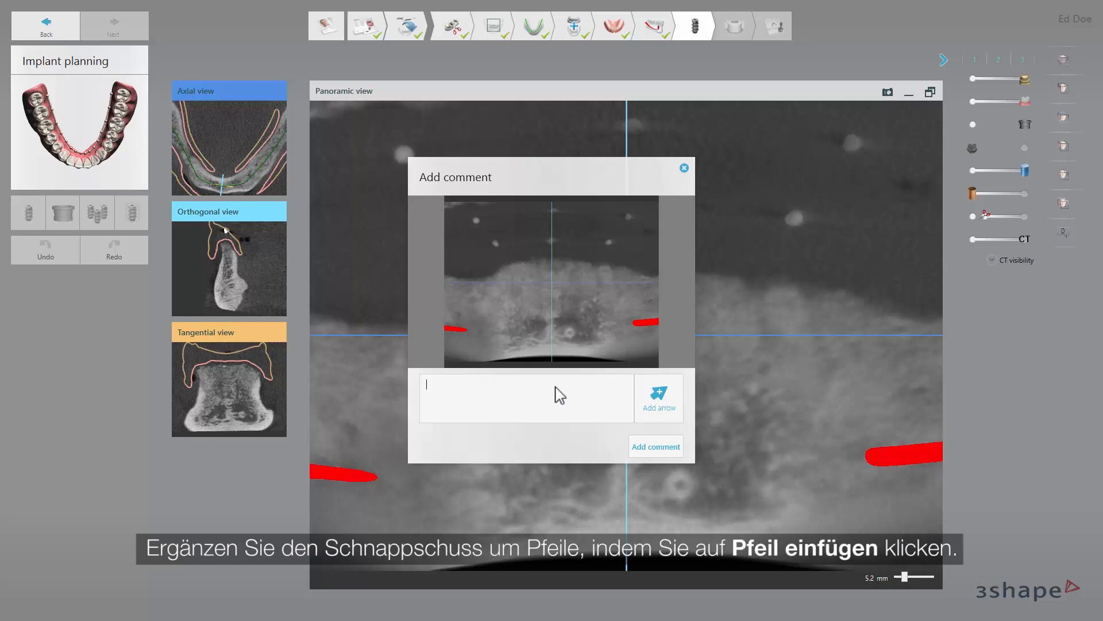
pyautogui.click(658, 394)
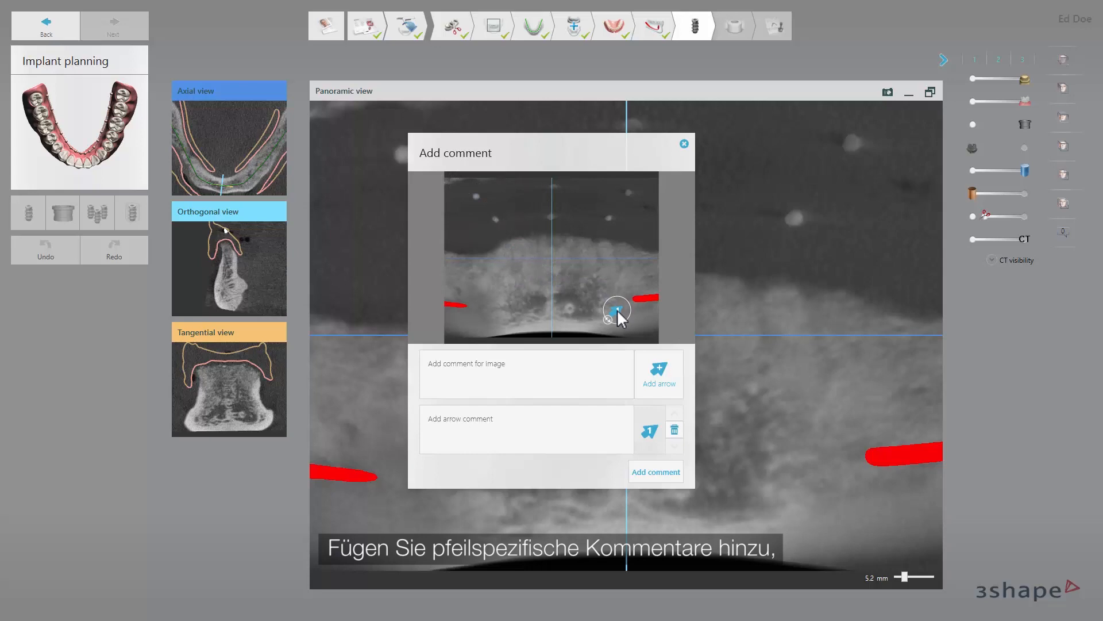
pyautogui.click(492, 422)
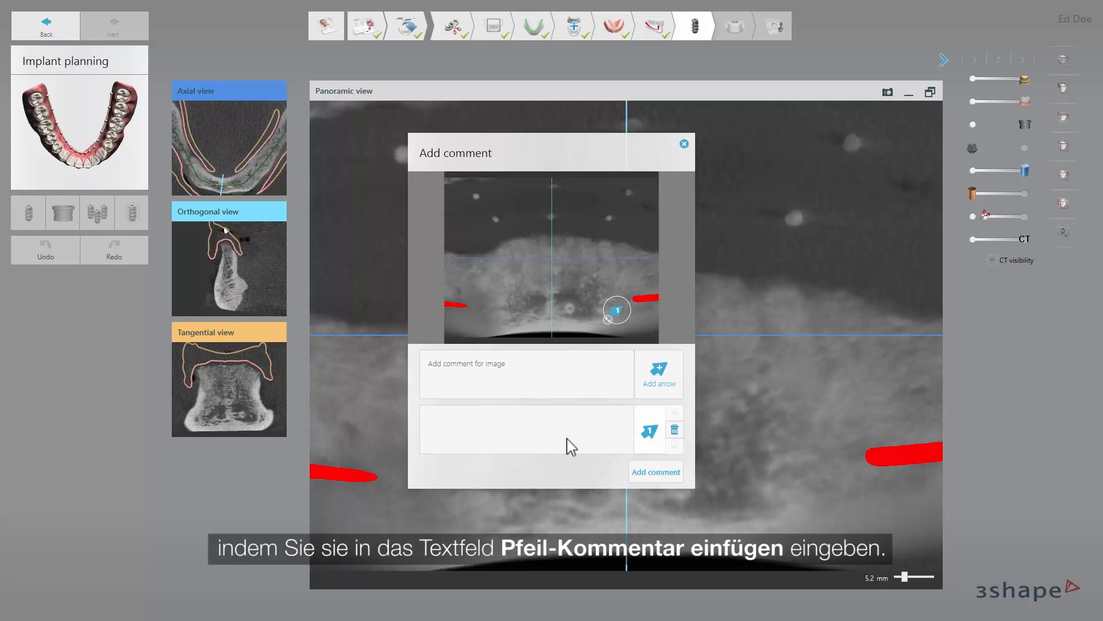
pyautogui.click(638, 472)
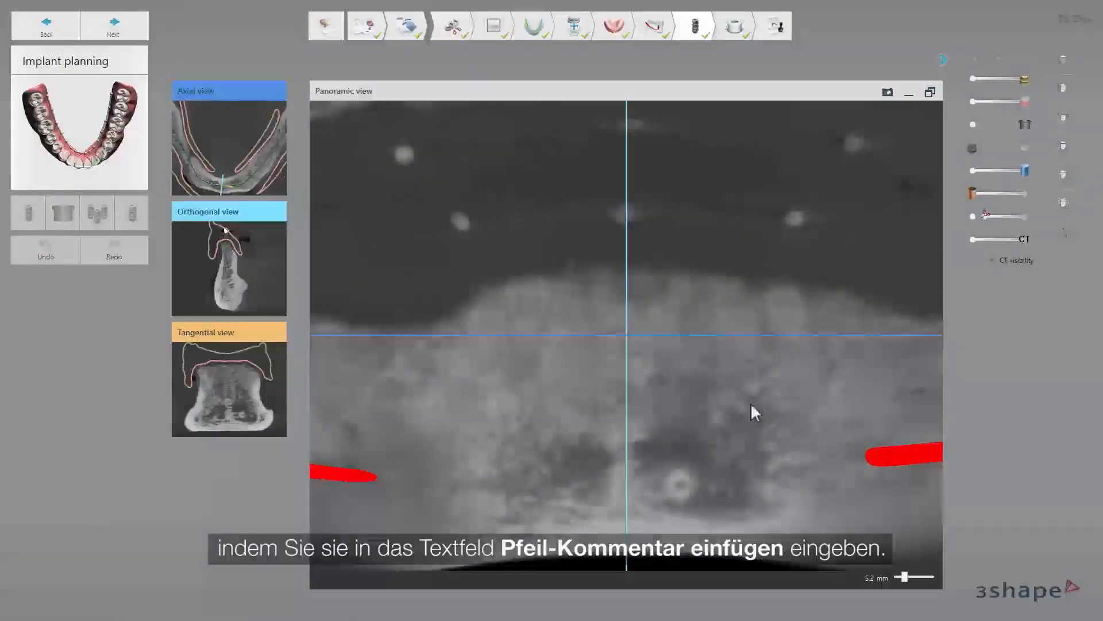
# Capture a snapshot of the 3D view.
pyautogui.moveTo(1067, 230)
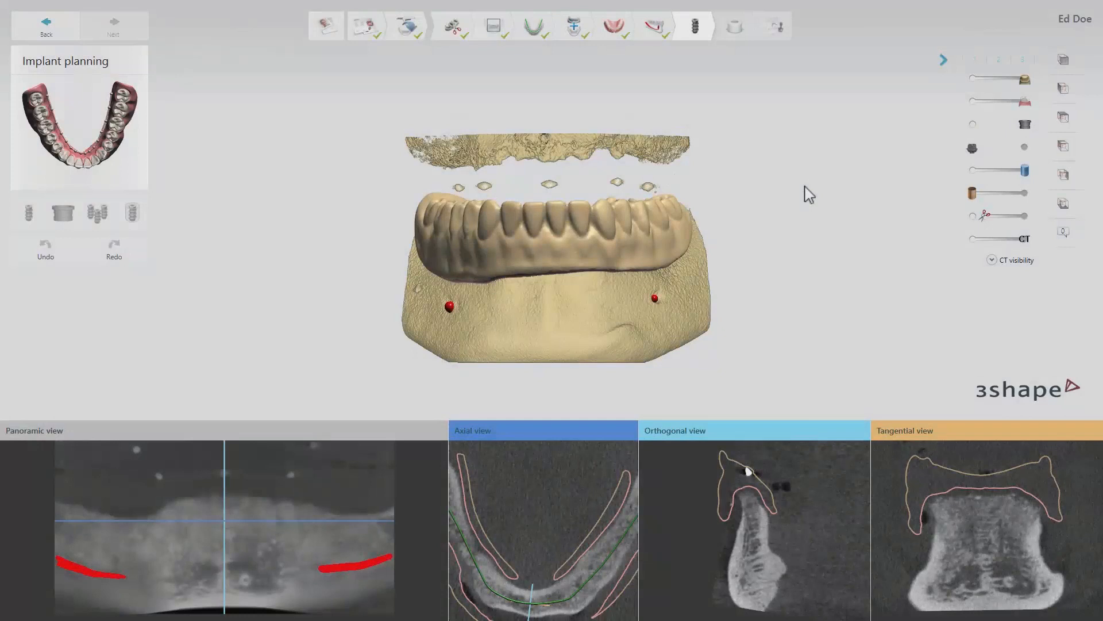
pyautogui.rightClick(805, 193)
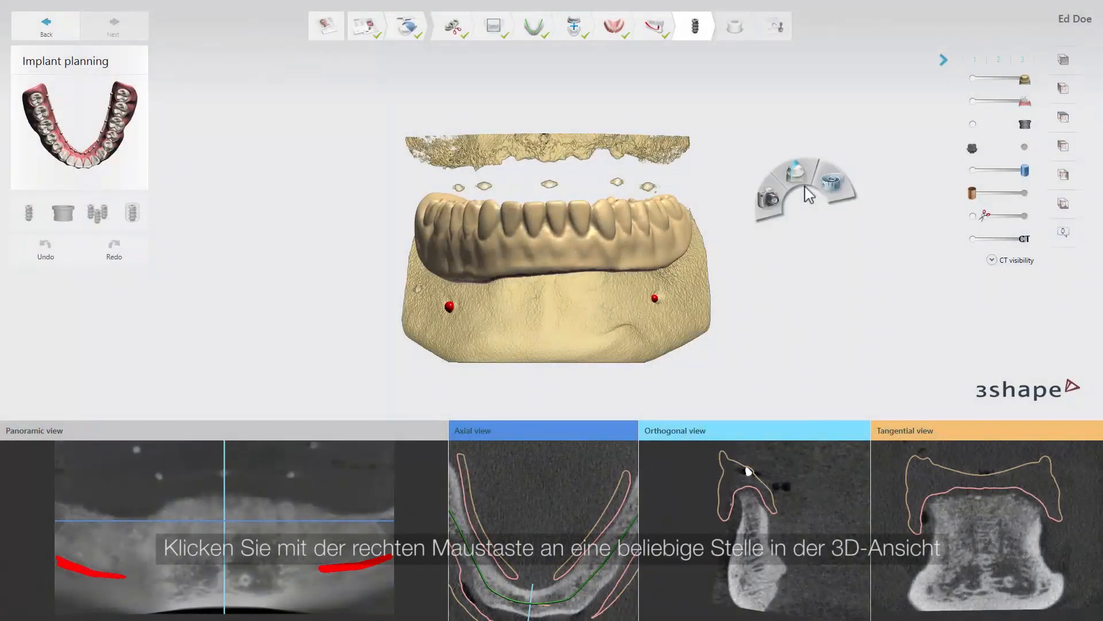
pyautogui.click(774, 205)
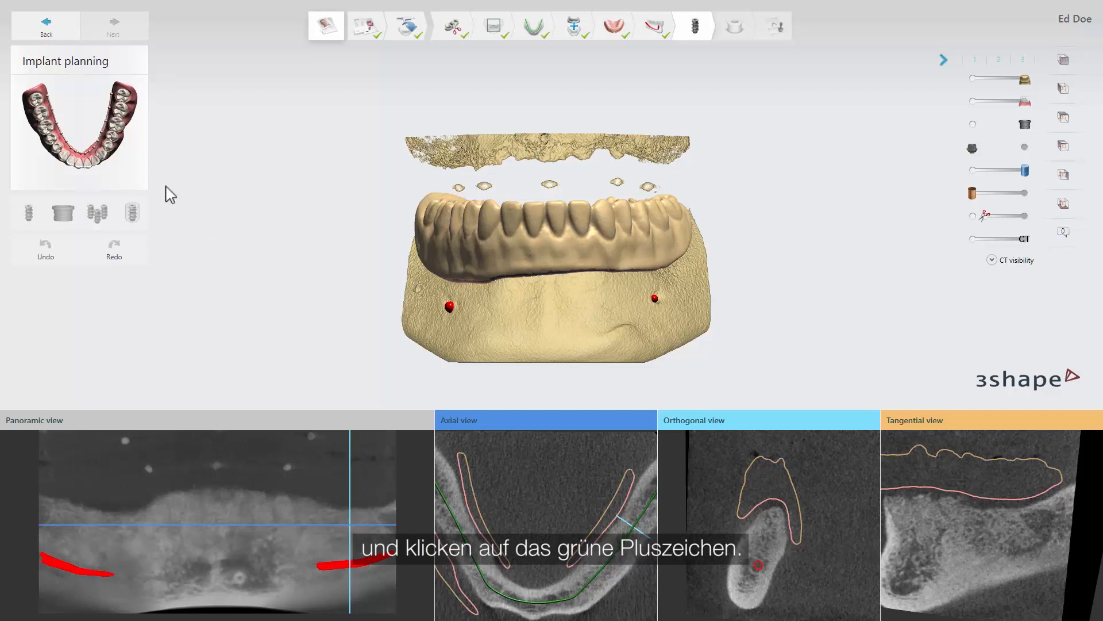
# Add an Avinent Coral HI implant on tooth 36 with length 10.0 mm, diameter 3.8 mm and platform 4.1.
pyautogui.moveTo(116, 130)
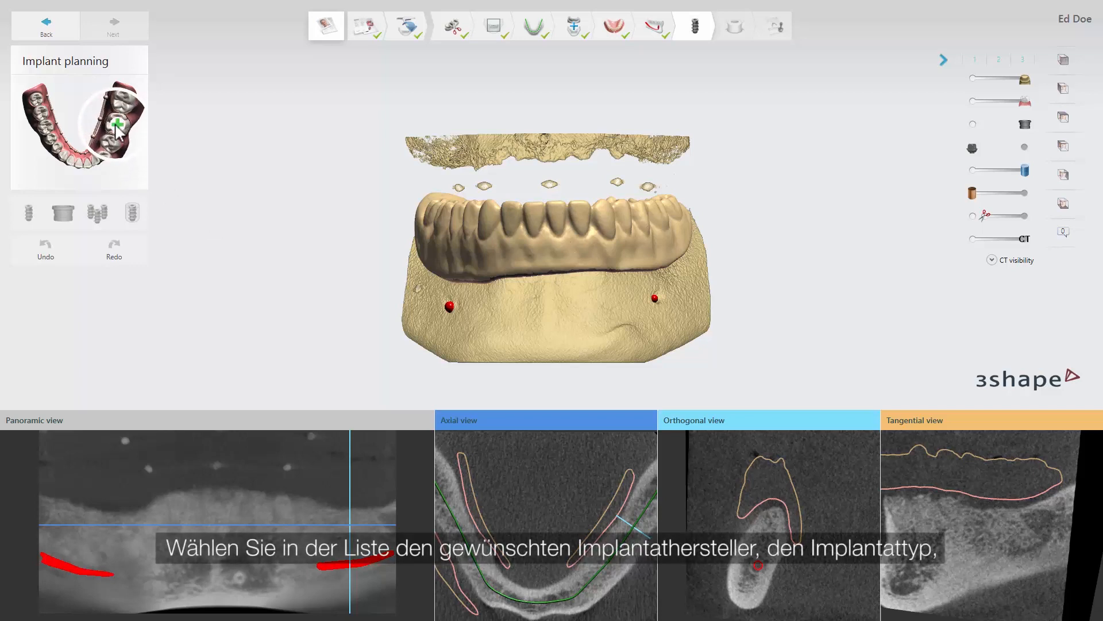
pyautogui.click(116, 125)
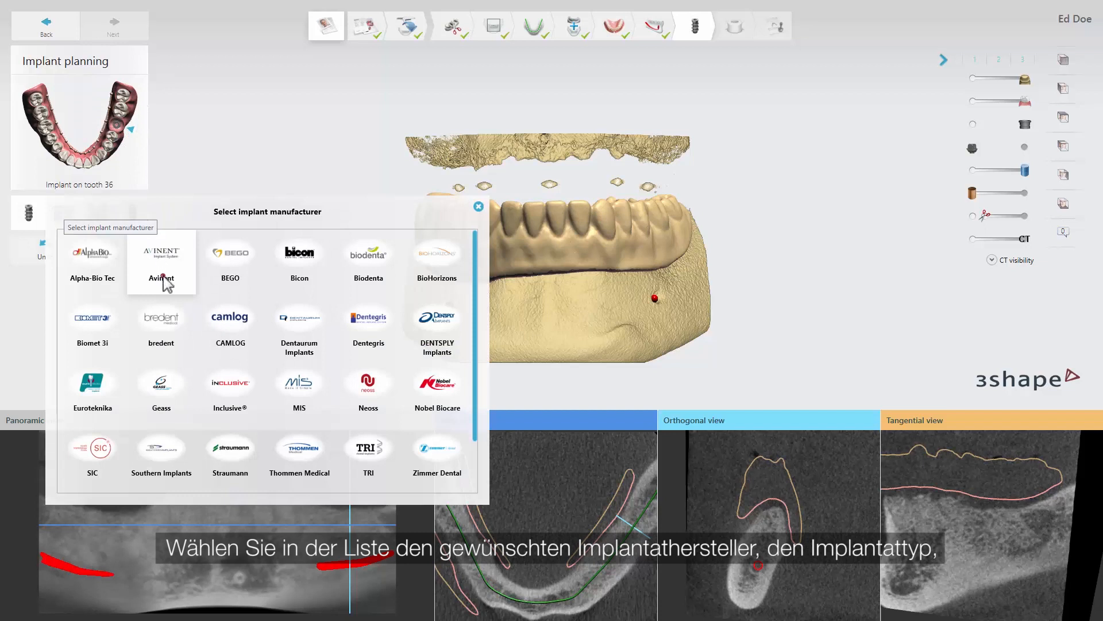
pyautogui.click(166, 281)
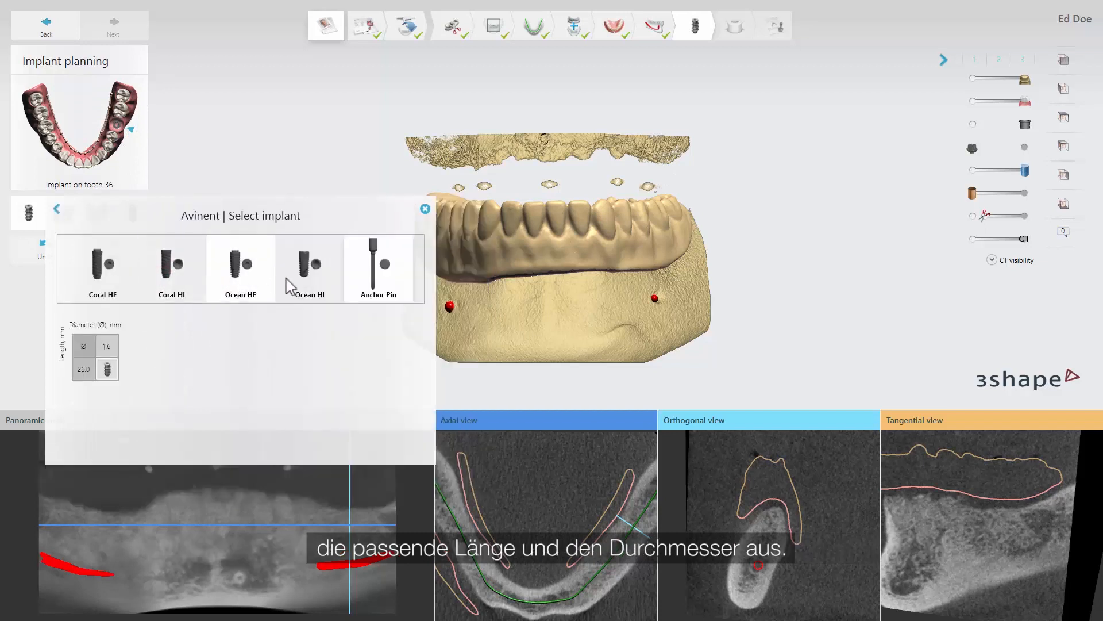
pyautogui.click(177, 279)
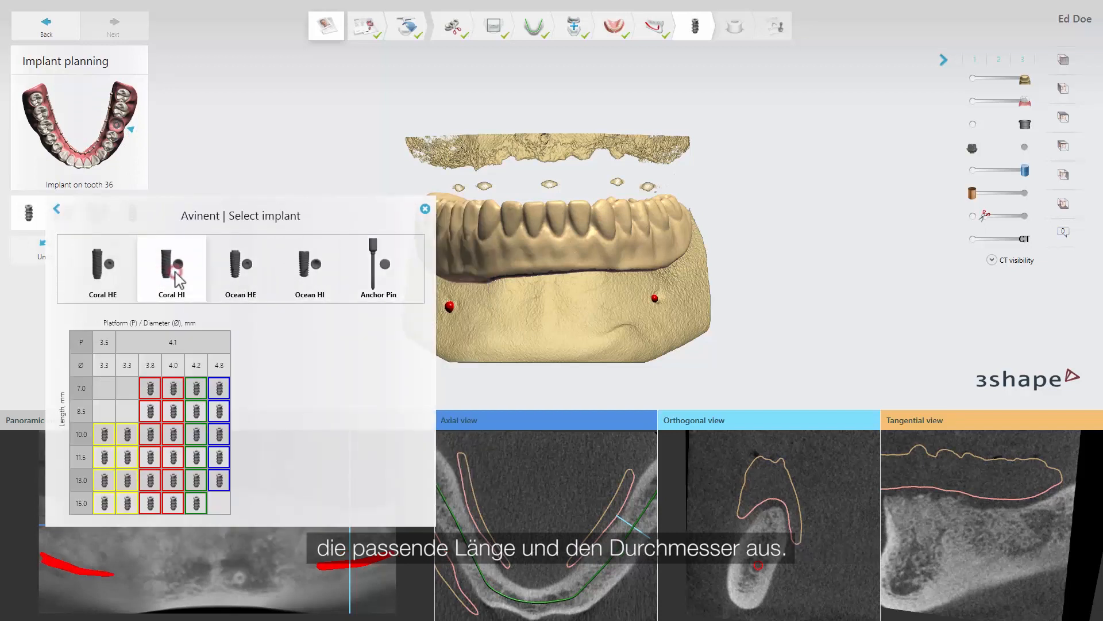
pyautogui.click(149, 439)
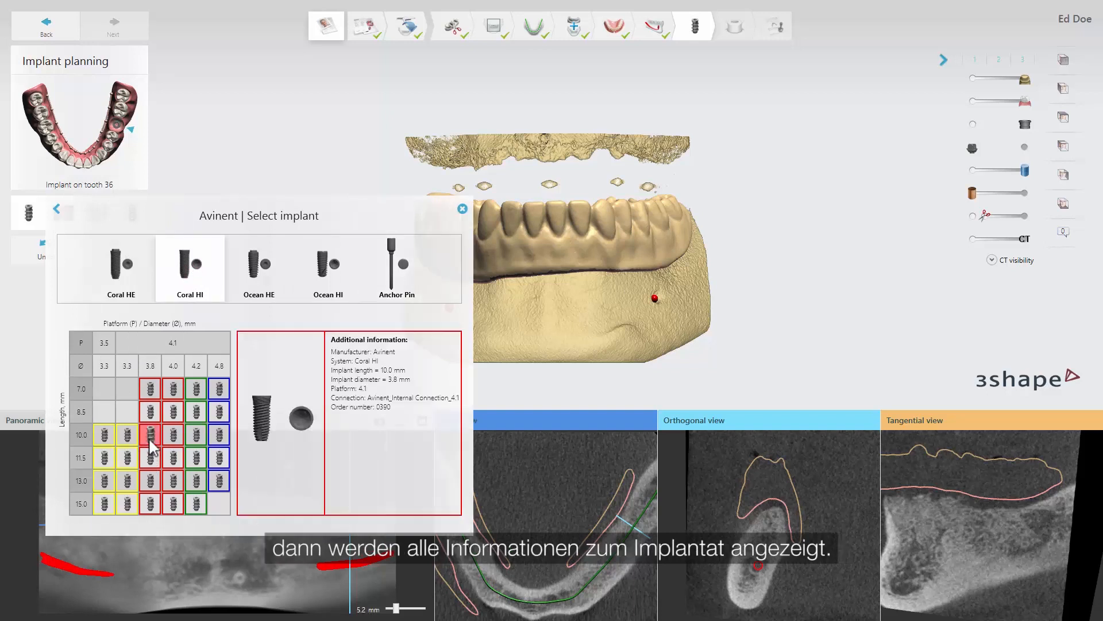
pyautogui.doubleClick(150, 438)
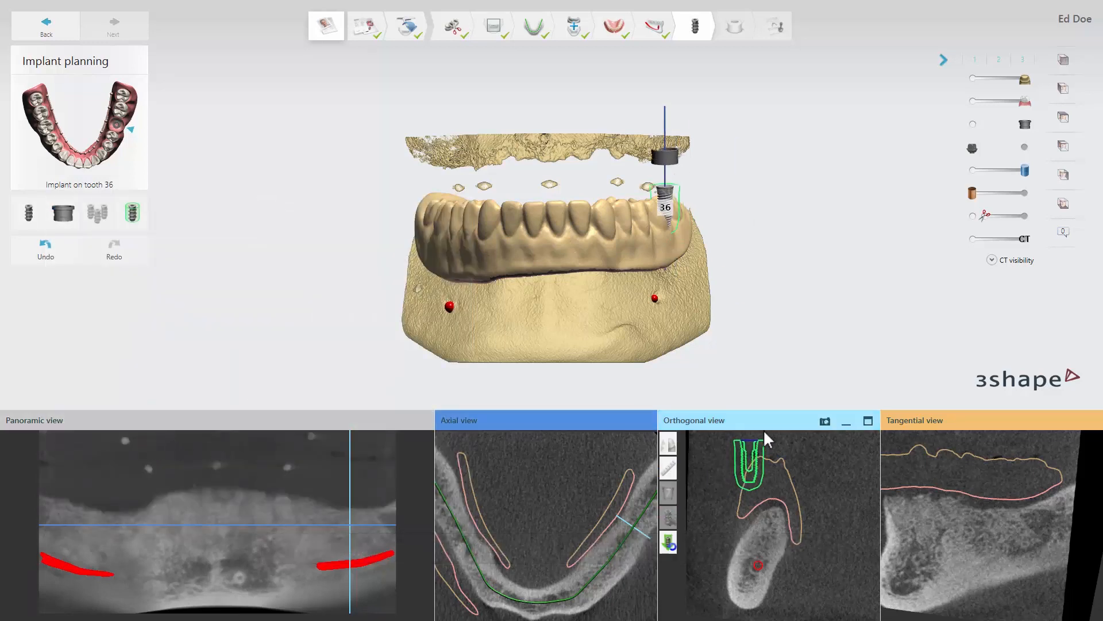
# Place the tooth 36 implant in the maximized orthogonal view by setting its shoulder and apex in the jawbone, and fine-tune its position.
pyautogui.click(869, 421)
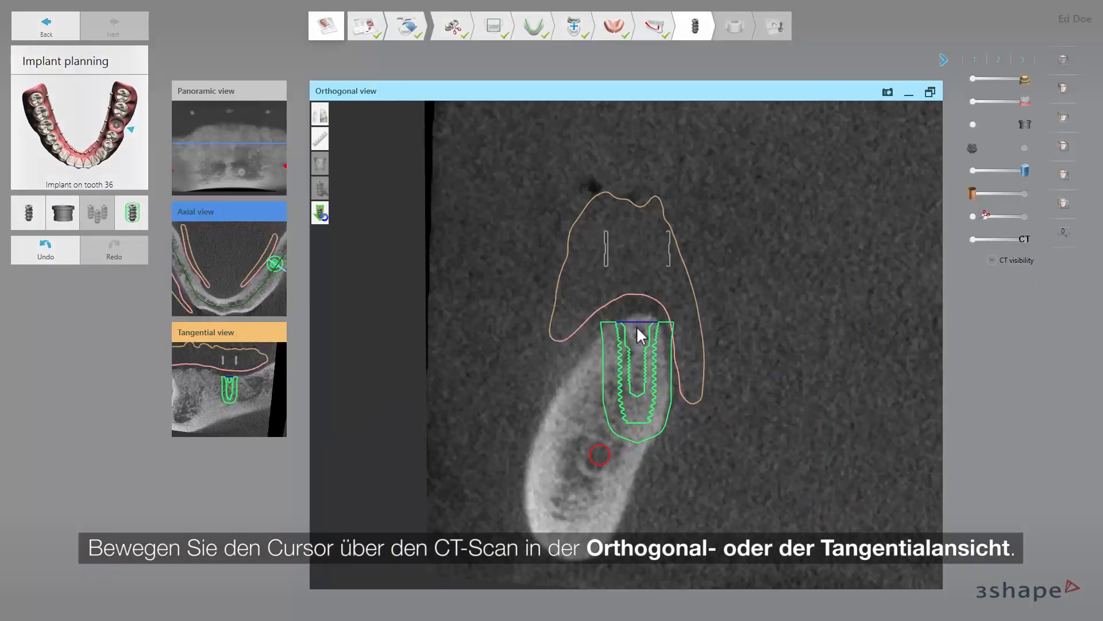
pyautogui.click(636, 329)
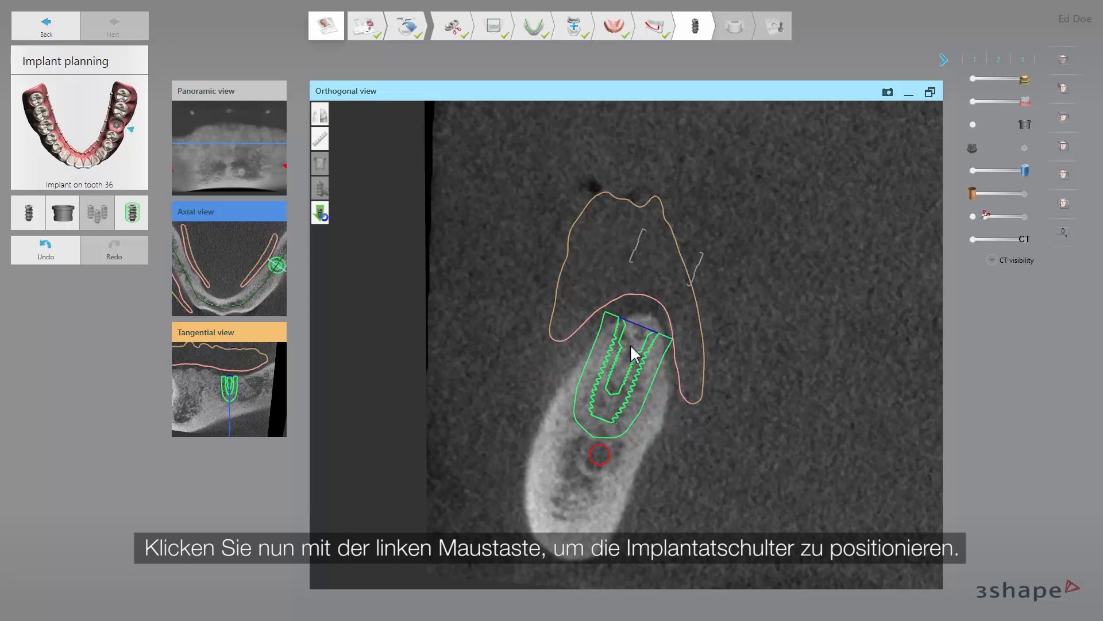
pyautogui.click(633, 353)
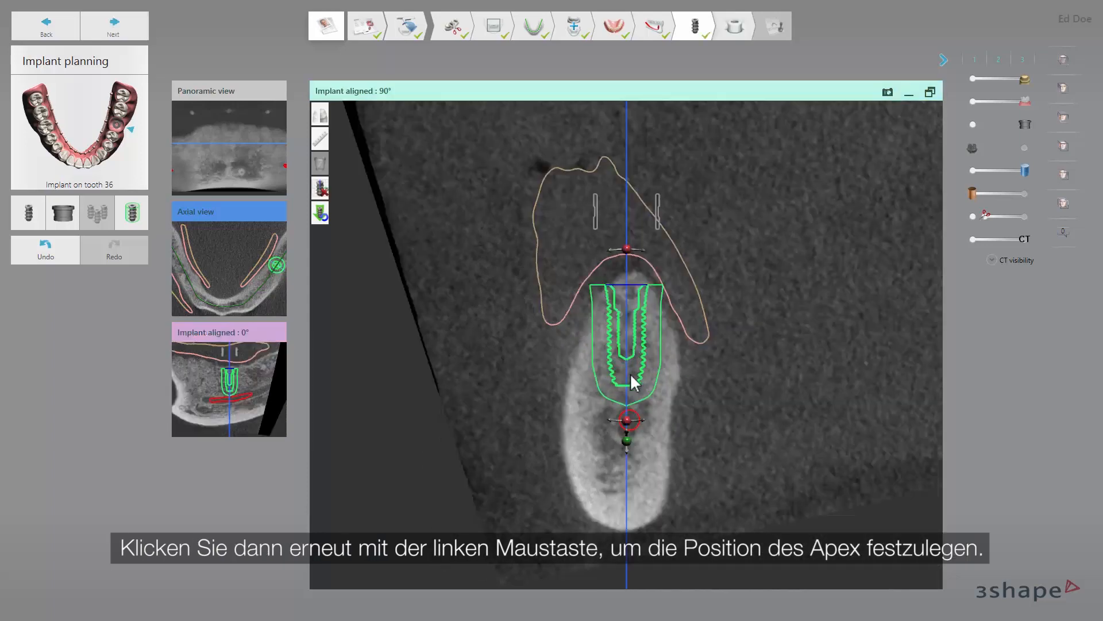
pyautogui.moveTo(628, 425); pyautogui.dragTo(625, 423)
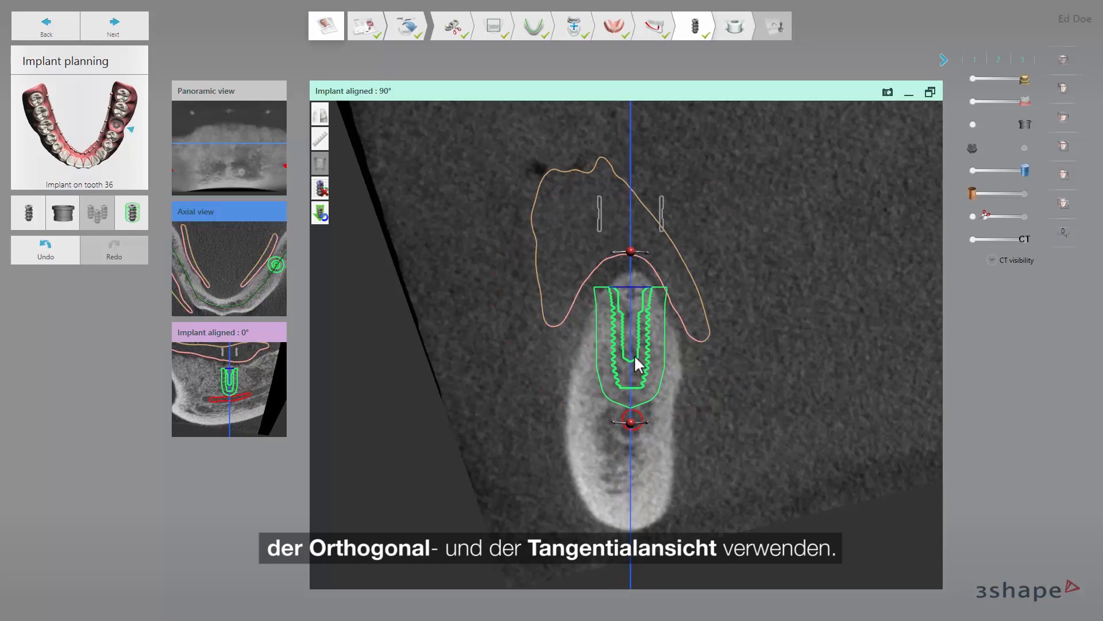
pyautogui.moveTo(627, 441); pyautogui.dragTo(613, 399)
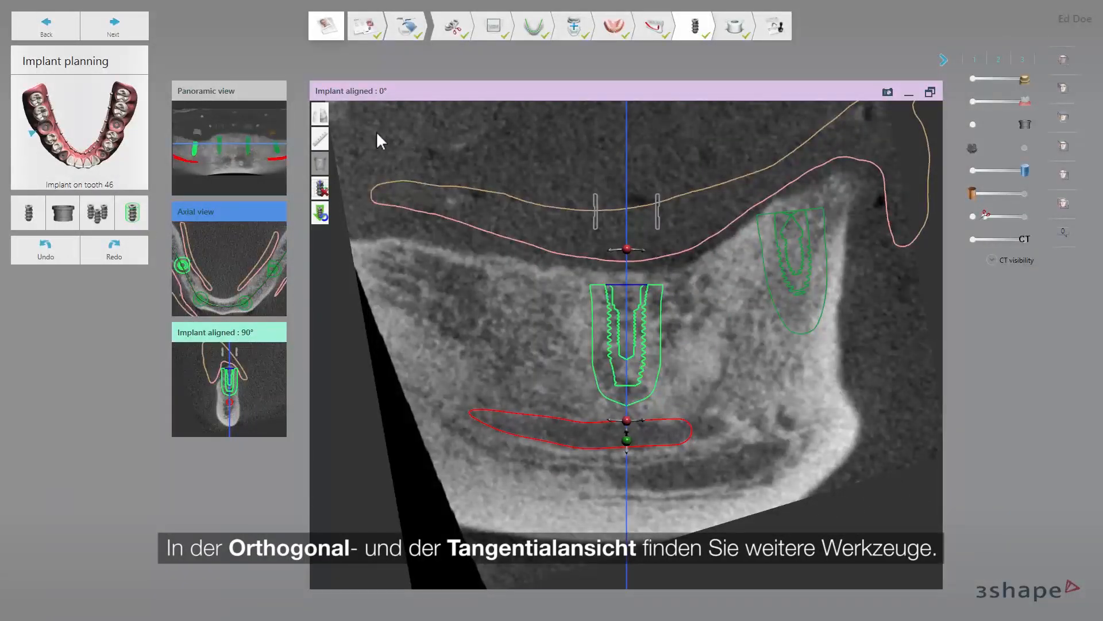
# Measure the distance from the tooth 46 implant's shoulder straight up to the bone crest.
pyautogui.click(320, 139)
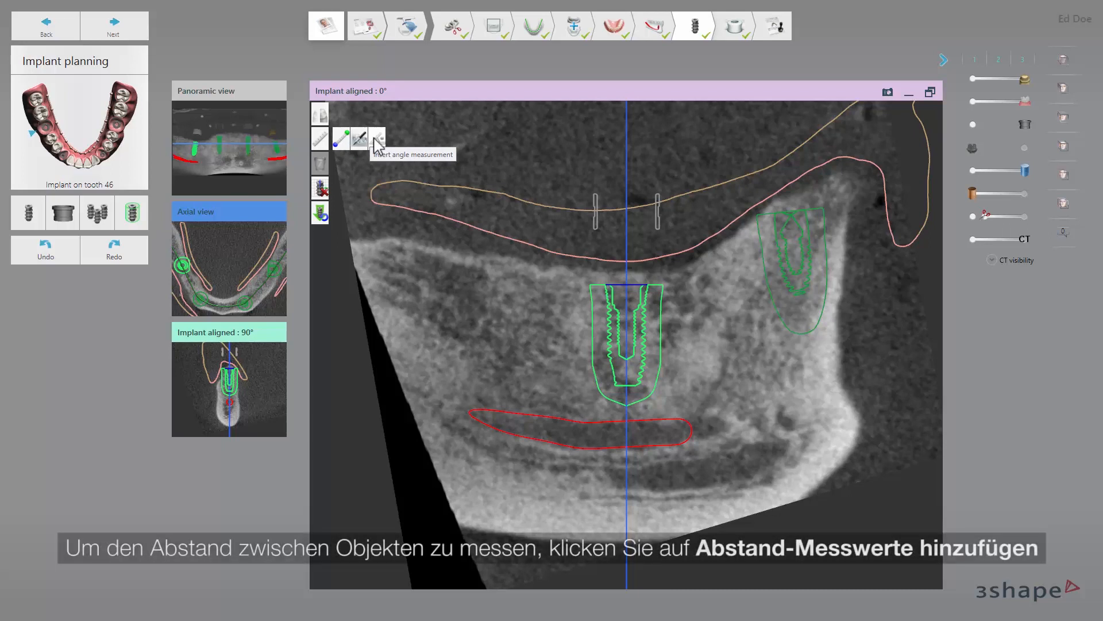
pyautogui.click(344, 142)
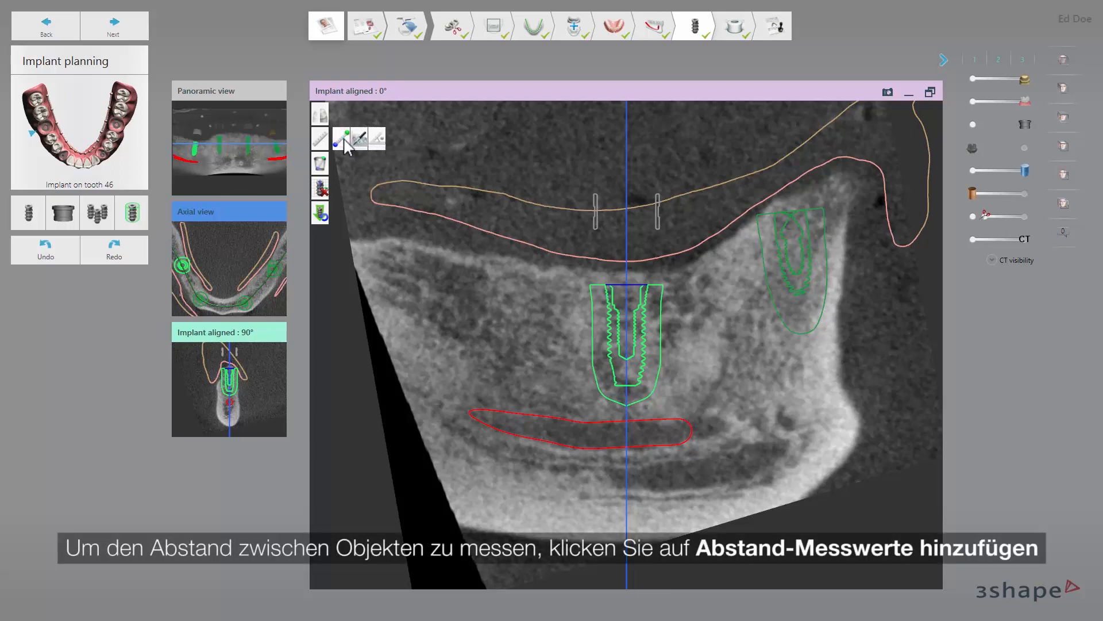
pyautogui.click(628, 284)
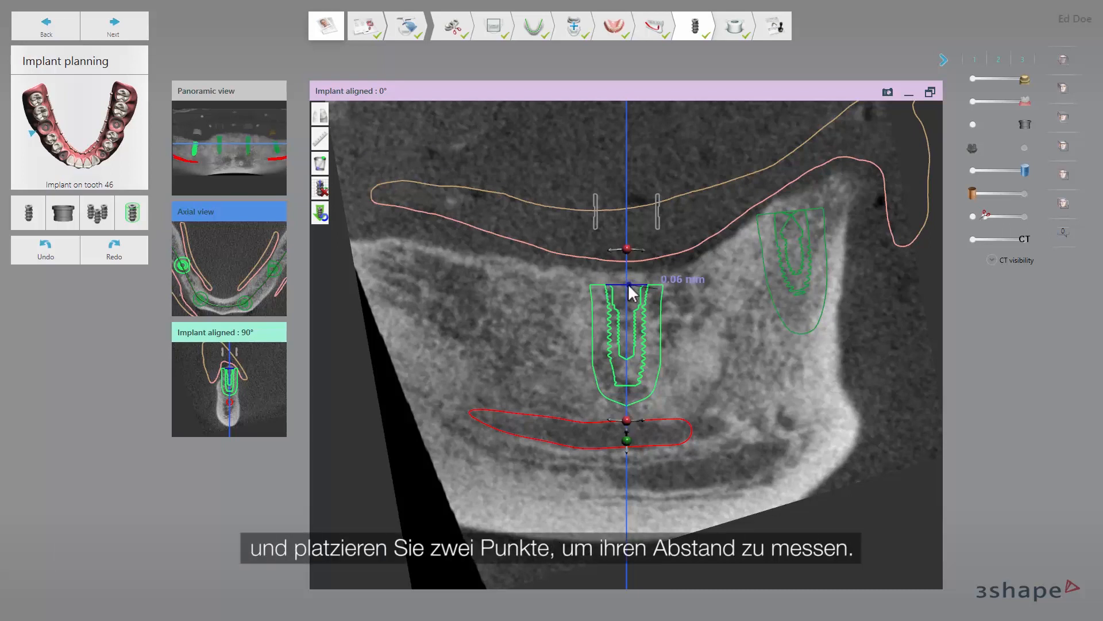
pyautogui.click(628, 272)
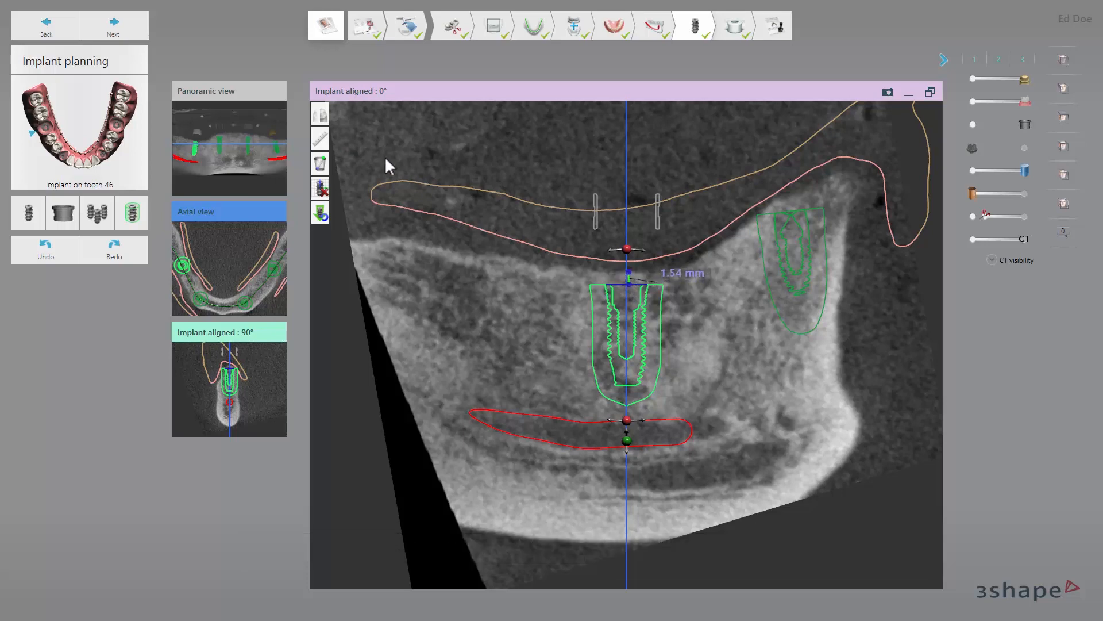
# Measure the bone density at a point just beside the tooth 46 implant, on the side facing the neighbouring implant.
pyautogui.moveTo(324, 144)
pyautogui.click(361, 141)
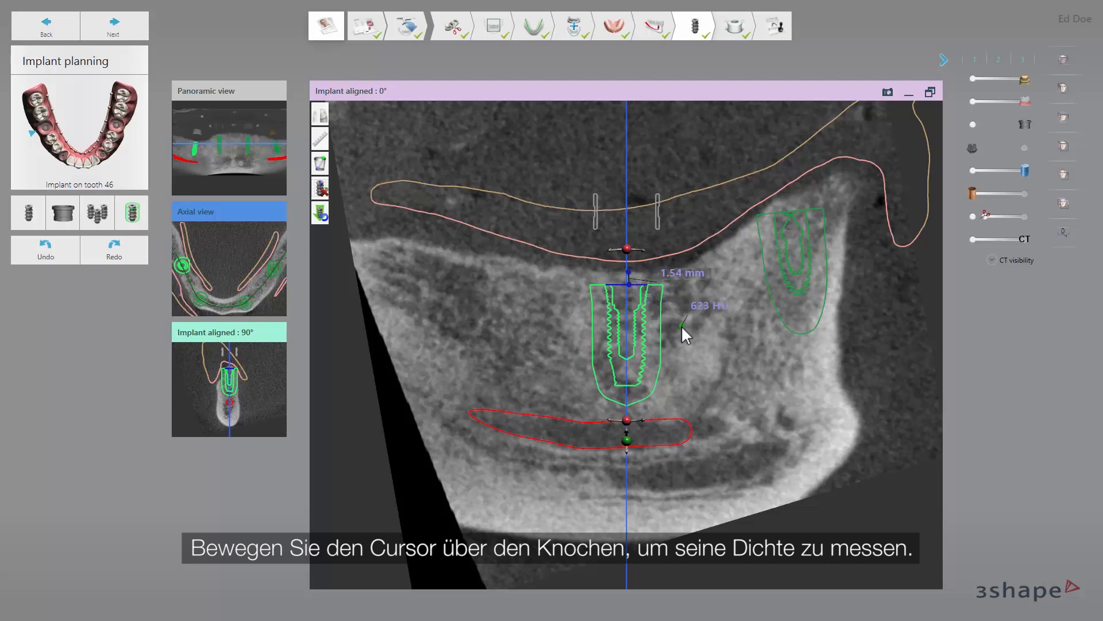
pyautogui.click(676, 344)
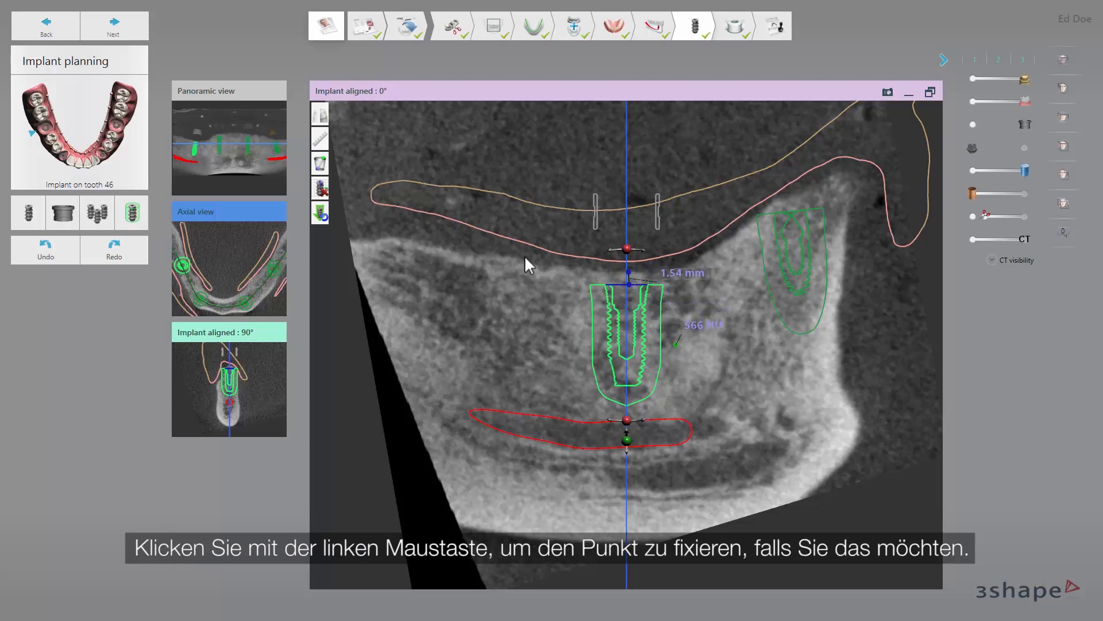
# Measure the angle between the long axes of the tooth 46 implant and the neighbouring implant, and delete that measurement.
pyautogui.moveTo(322, 141)
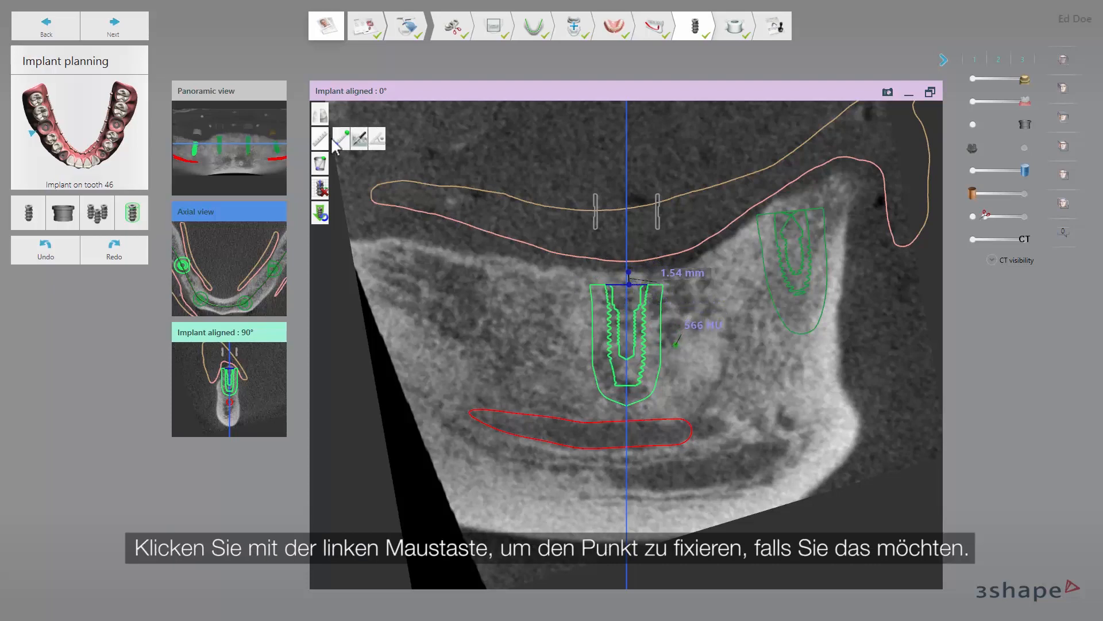
pyautogui.click(364, 138)
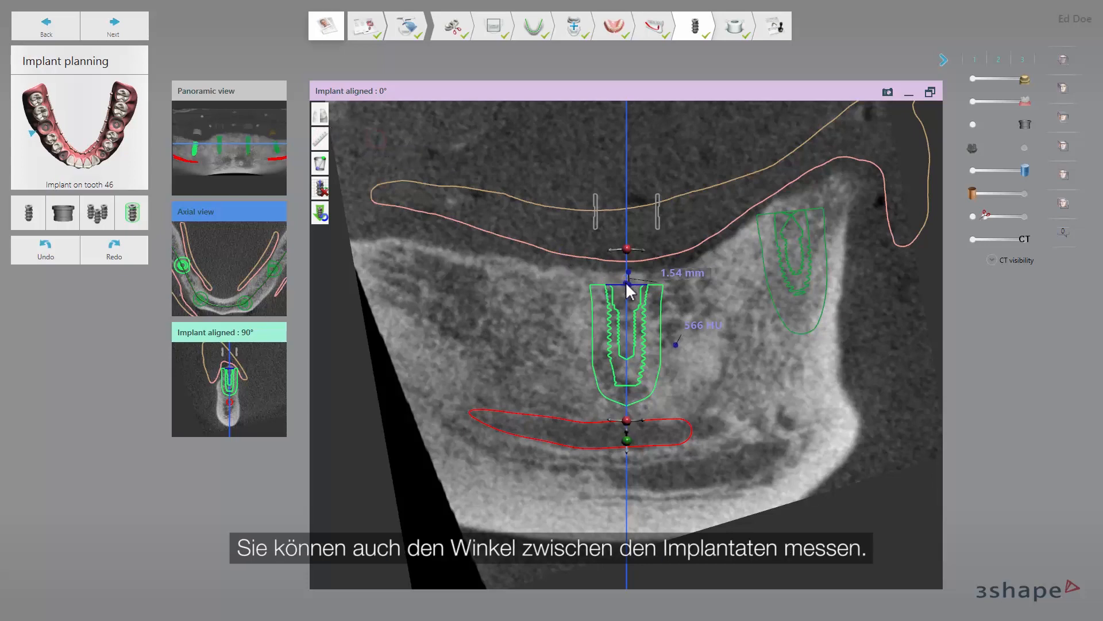
pyautogui.click(627, 406)
pyautogui.click(790, 211)
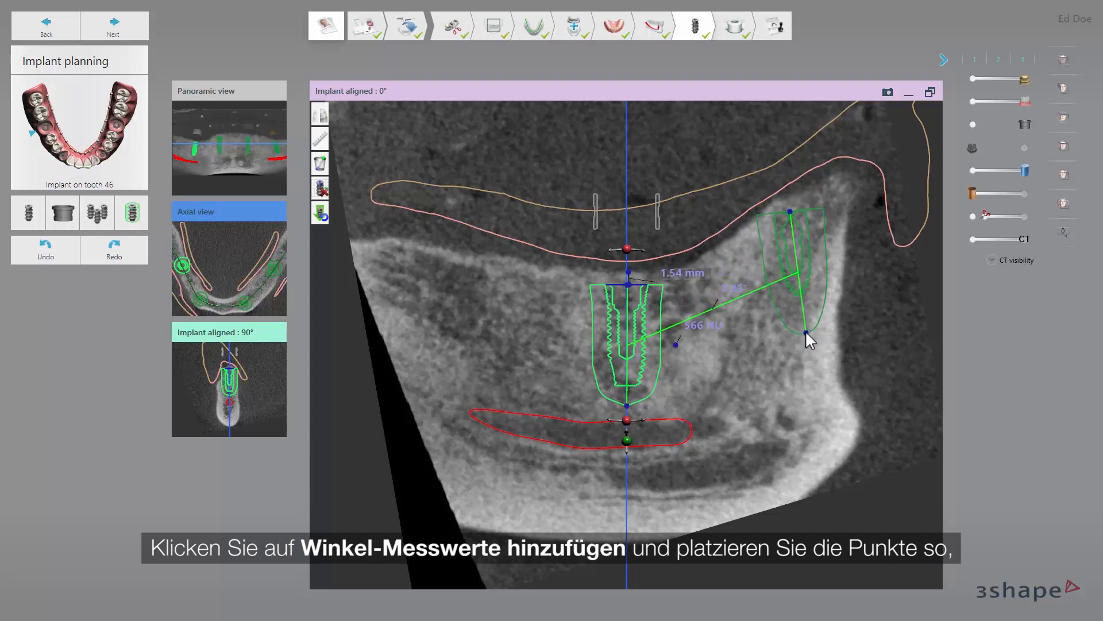
pyautogui.click(805, 329)
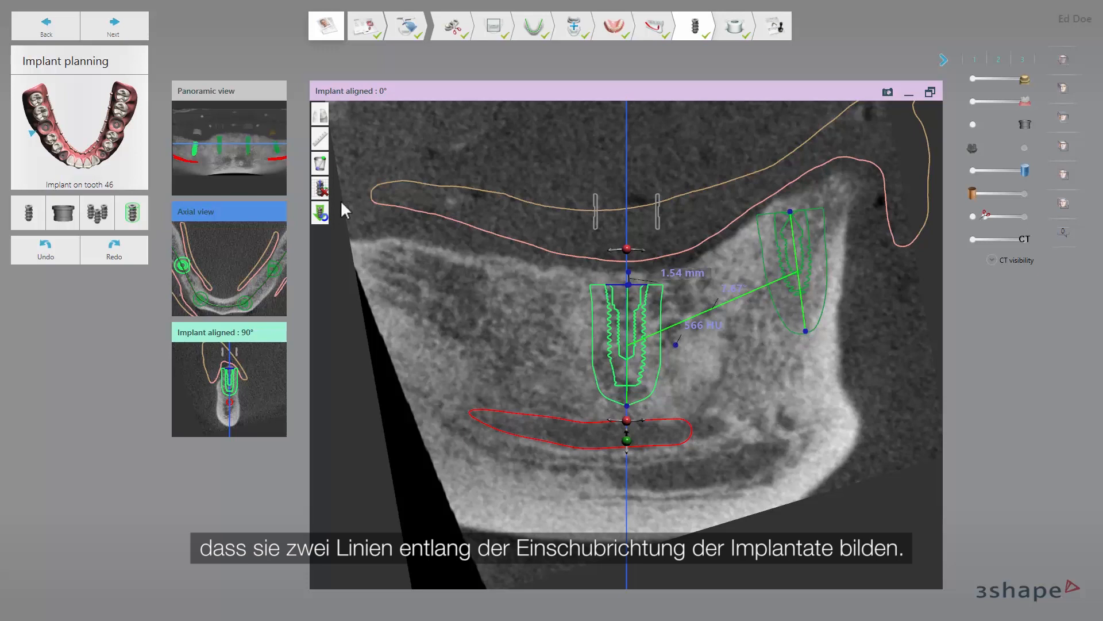
pyautogui.click(320, 165)
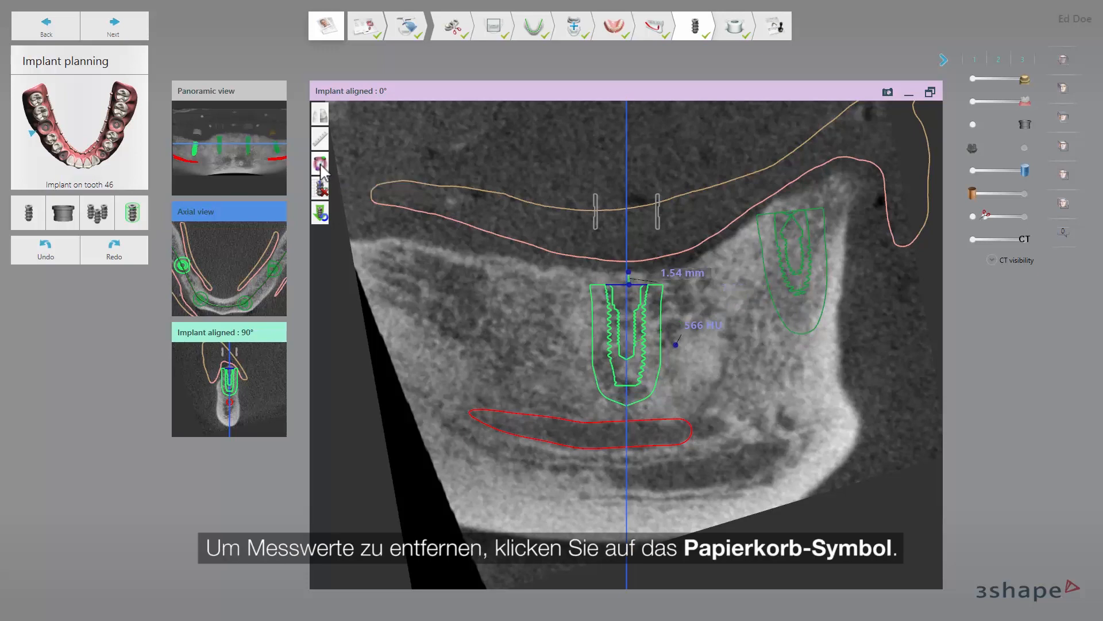
# Delete the remaining distance and density measurements, and switch the implant-aligned plane off and back on for the tooth 46 implant.
pyautogui.click(321, 166)
pyautogui.click(321, 166)
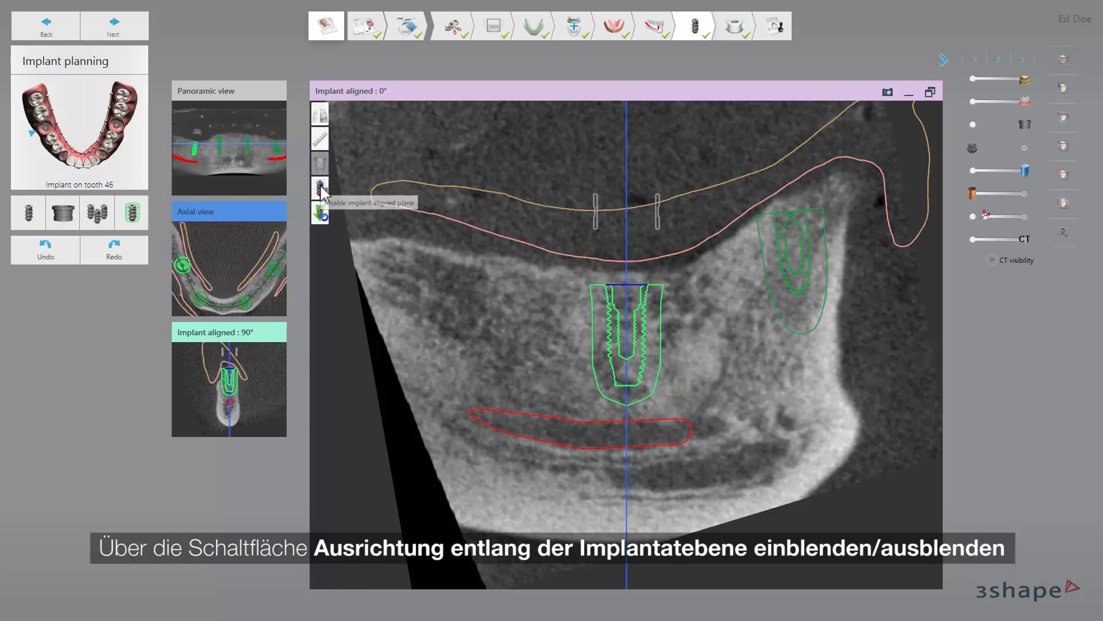
pyautogui.click(321, 189)
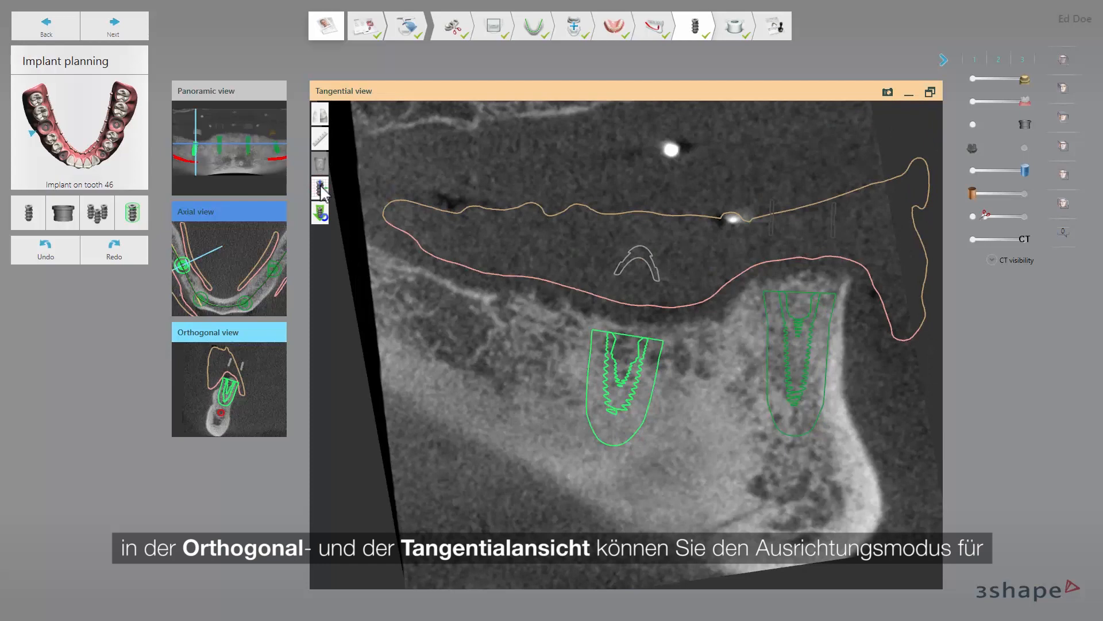
pyautogui.click(321, 188)
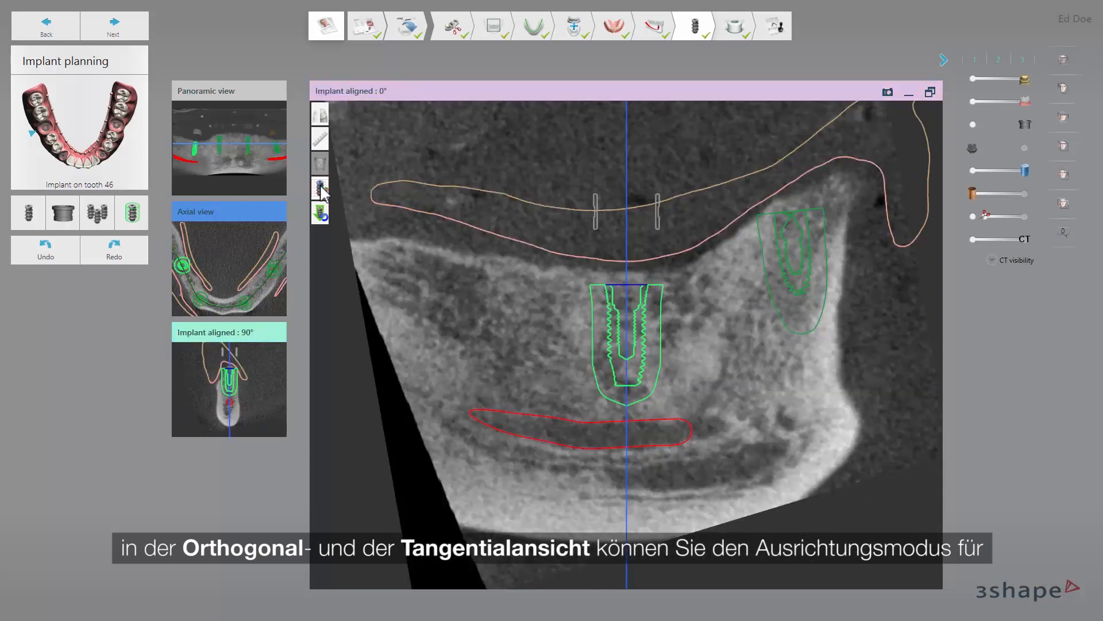
# Reset the tooth 46 implant's position and manually place it again in the jawbone in the enlarged view.
pyautogui.moveTo(323, 216)
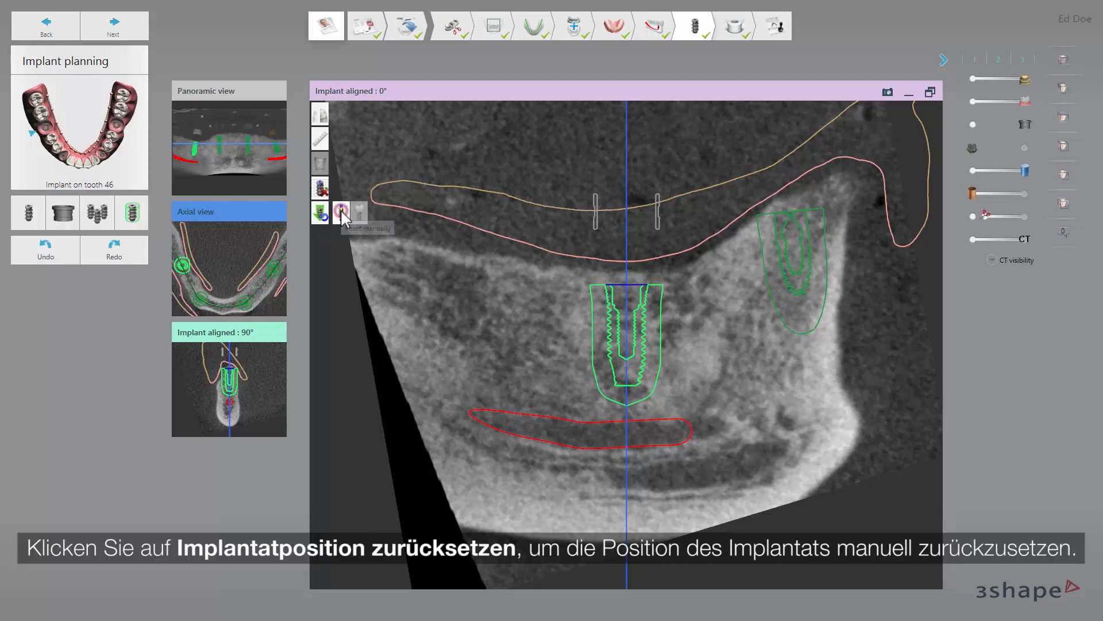
pyautogui.click(343, 213)
pyautogui.click(343, 214)
pyautogui.moveTo(620, 347)
pyautogui.mouseDown()
pyautogui.moveTo(635, 347)
pyautogui.moveTo(634, 359)
pyautogui.moveTo(595, 357)
pyautogui.moveTo(621, 341)
pyautogui.mouseUp()
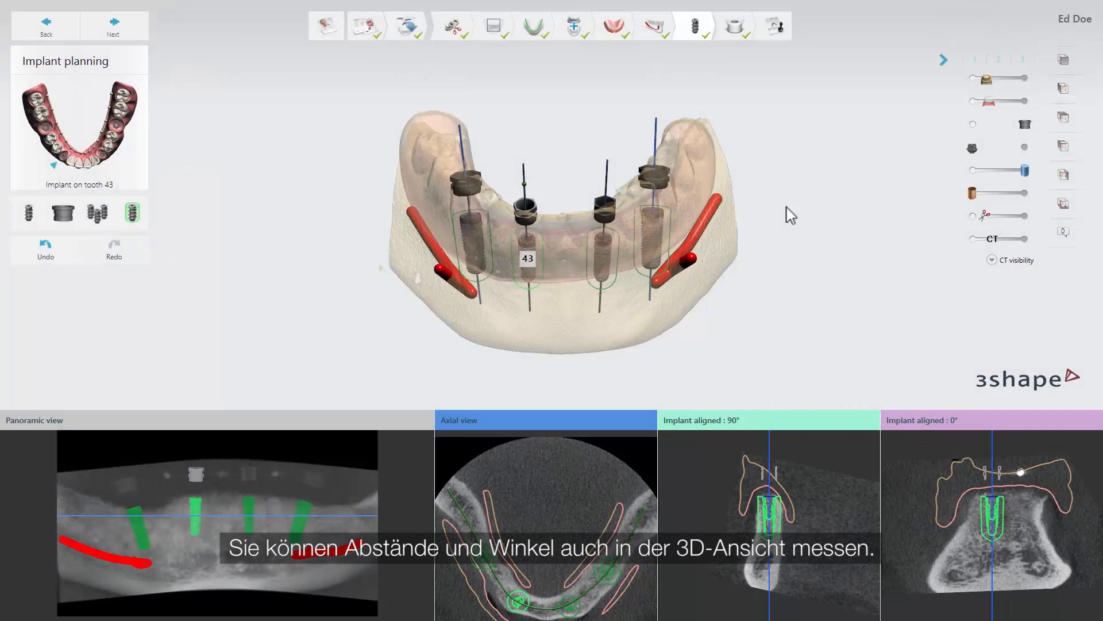
# Show the automatic distance measurements between the implants in the 3D view, and hide them again.
pyautogui.rightClick(790, 216)
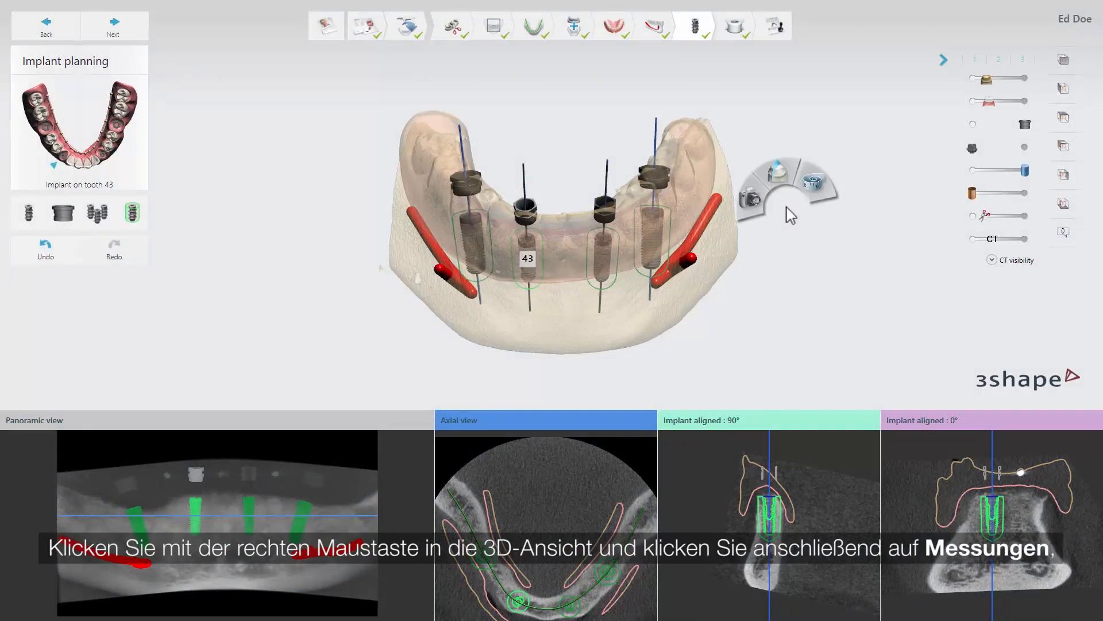
pyautogui.click(814, 191)
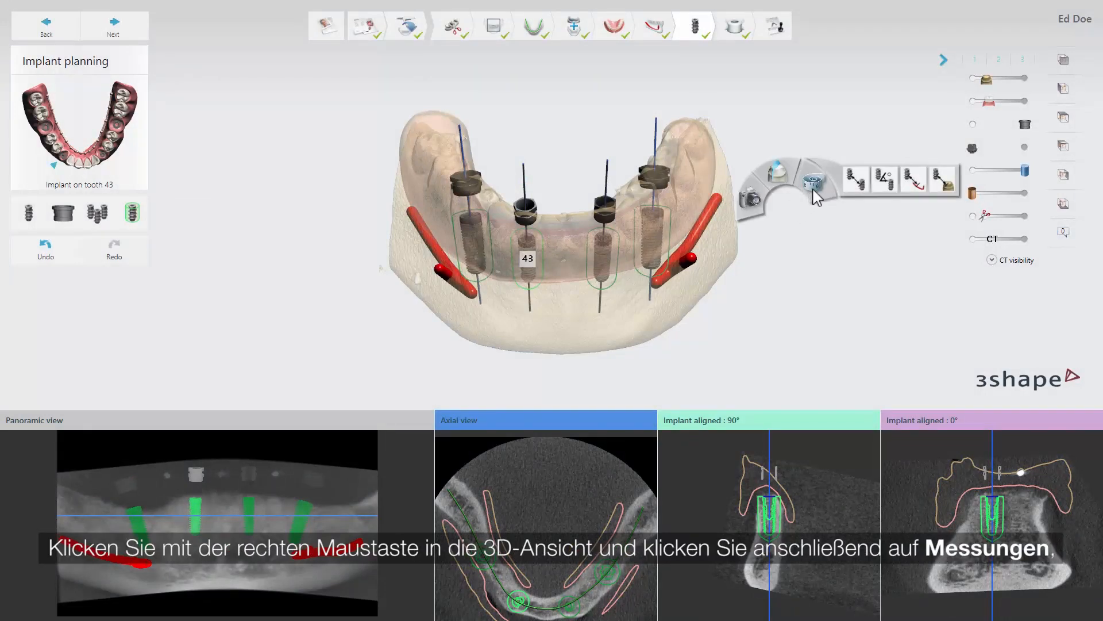
pyautogui.click(853, 188)
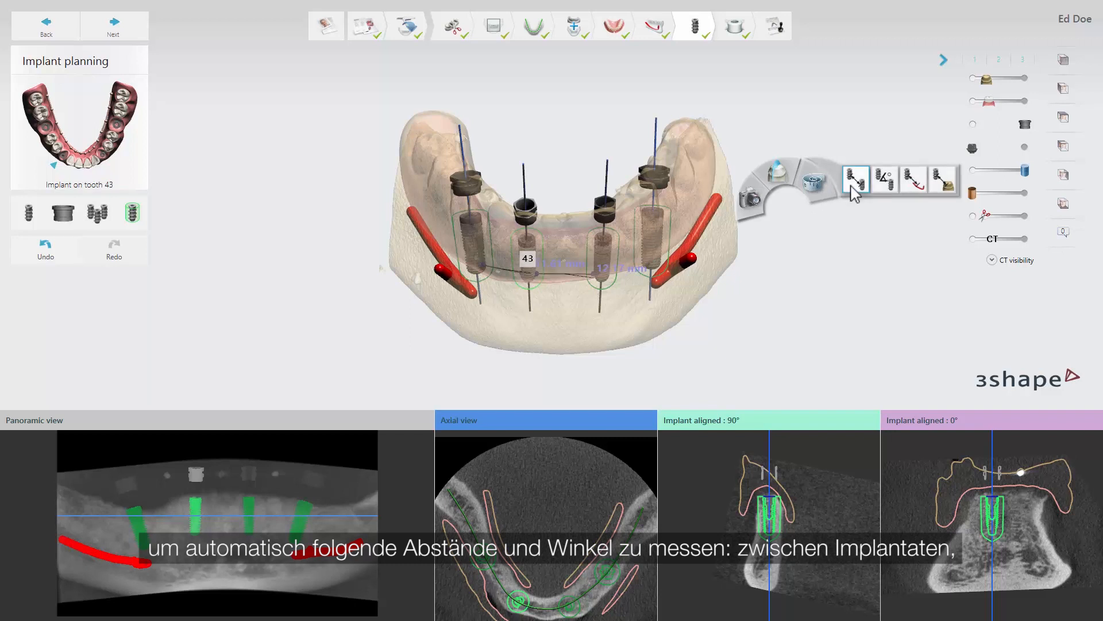
pyautogui.click(855, 190)
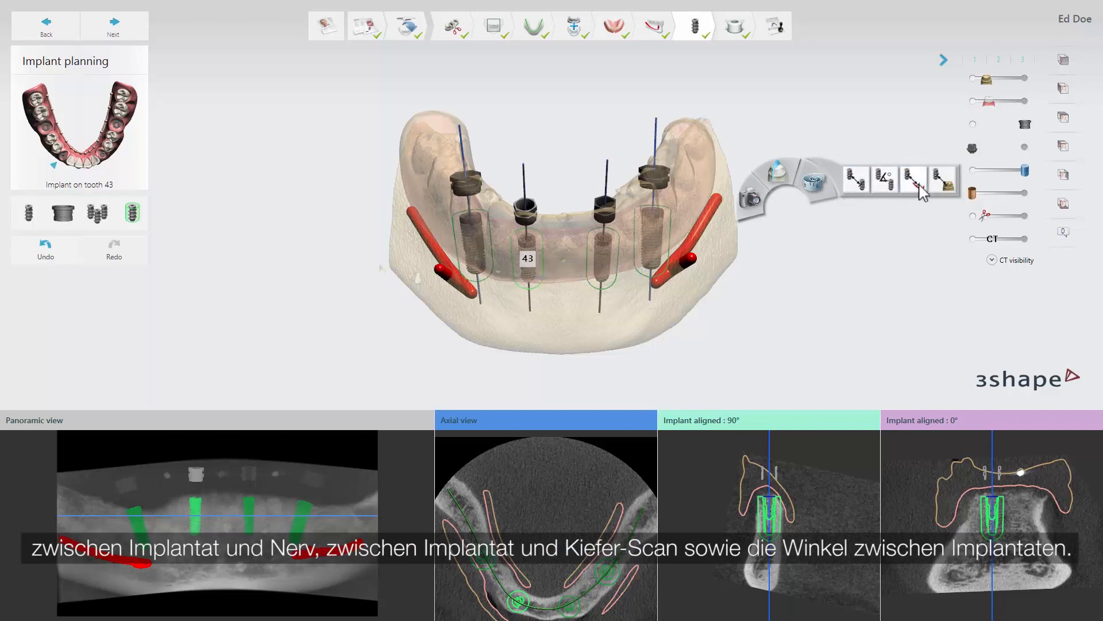
# Show and hide the implant-to-jaw-scan distances and the angles between the implants in the 3D view.
pyautogui.click(943, 181)
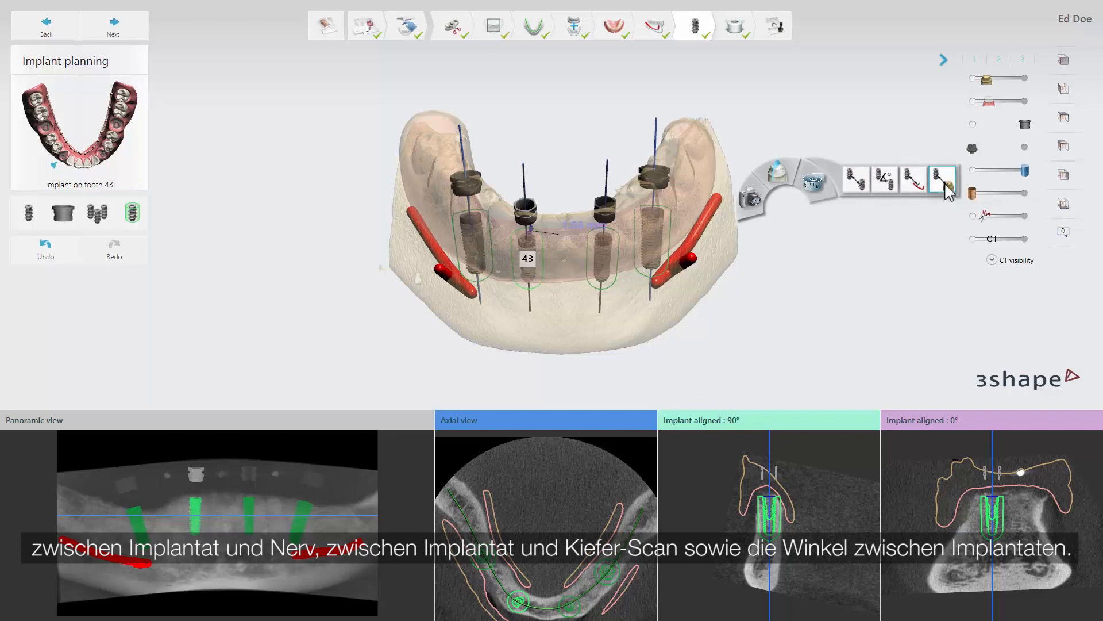
pyautogui.click(942, 181)
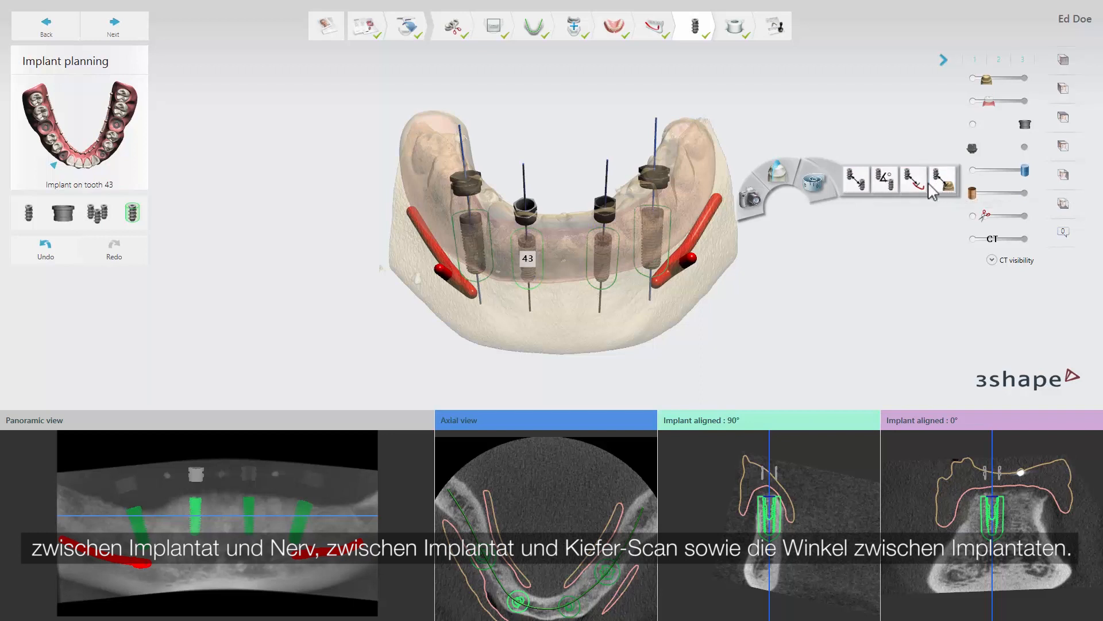
pyautogui.click(890, 187)
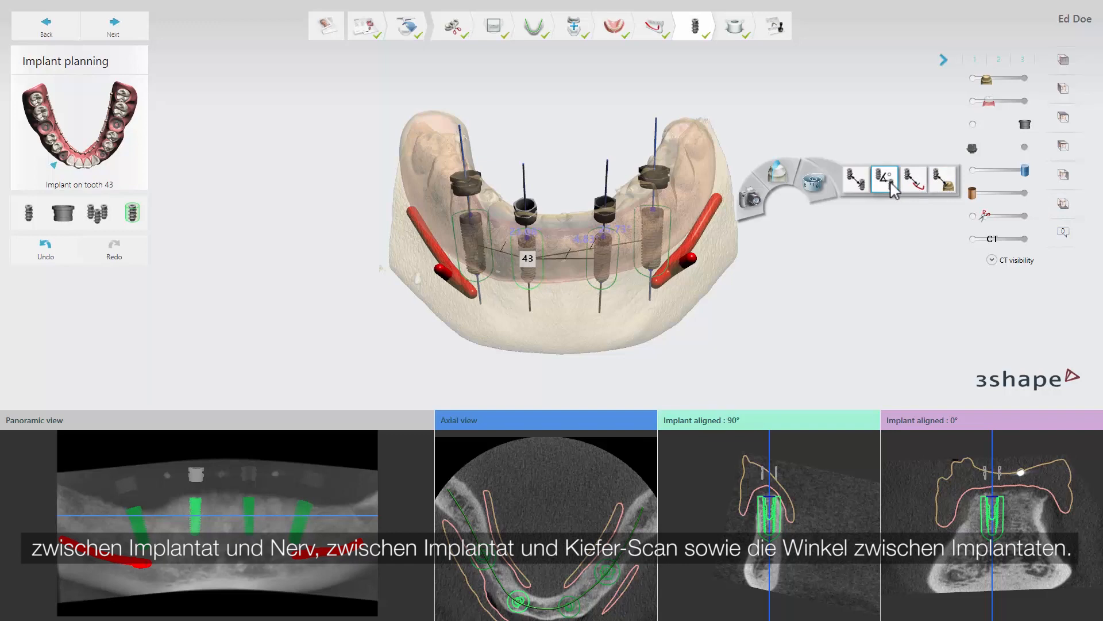
pyautogui.click(890, 188)
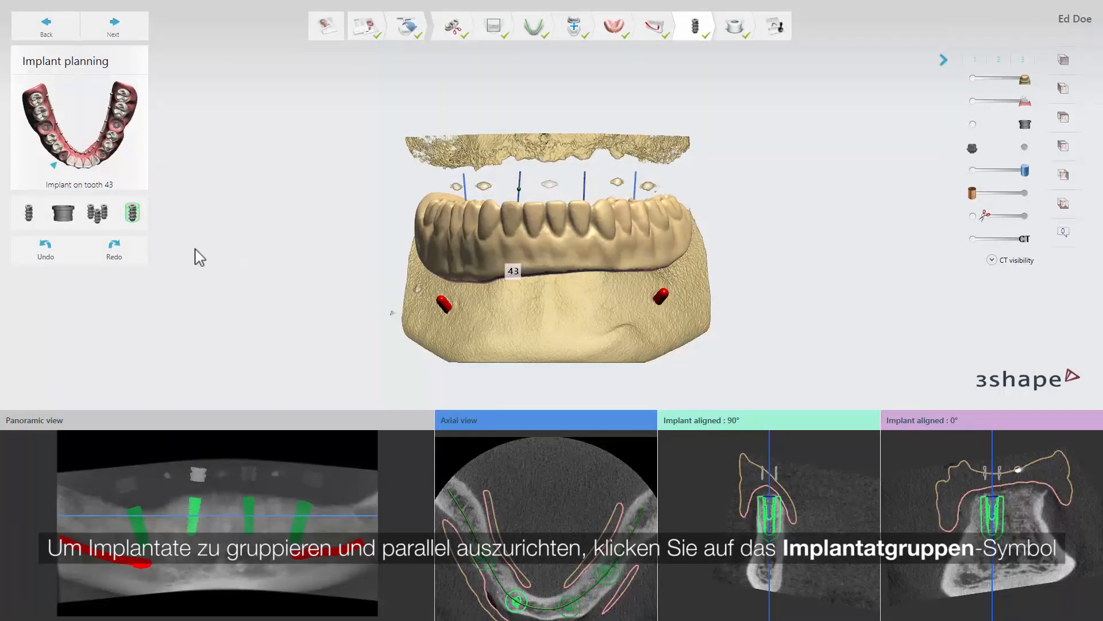
# Group implants 33 and 43 in parallel, using implant 33 as the reference for the insertion direction.
pyautogui.click(102, 221)
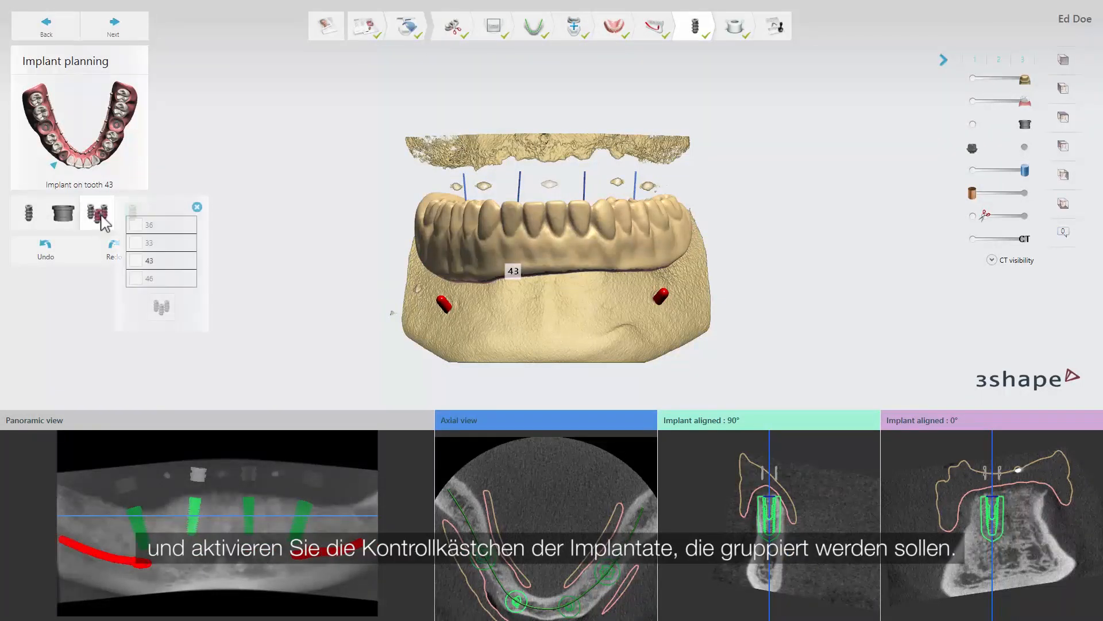
pyautogui.click(135, 243)
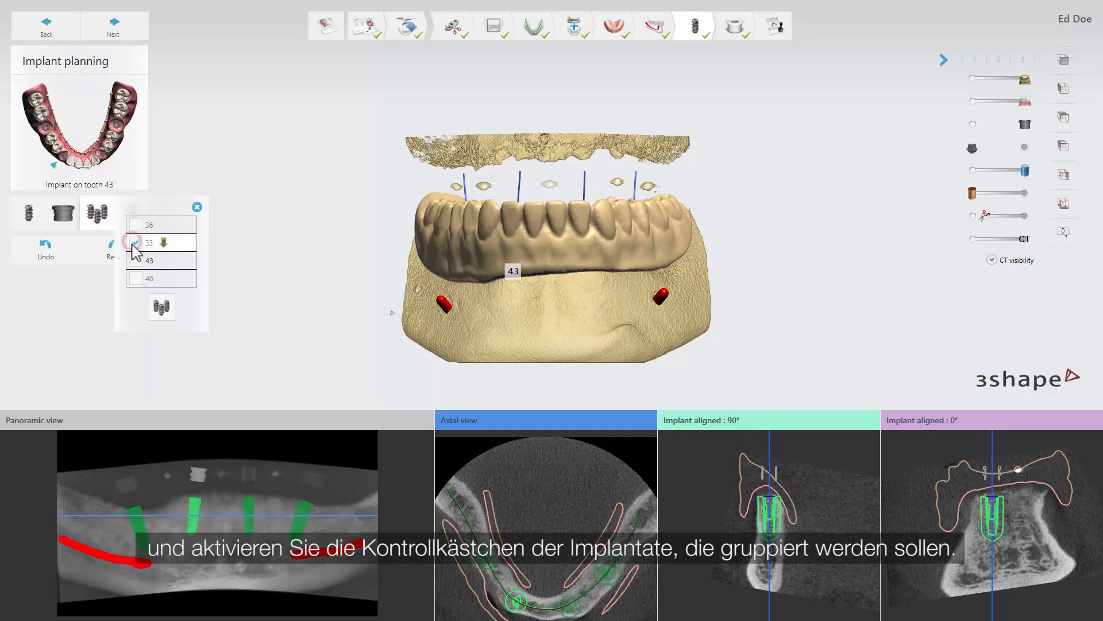
pyautogui.click(136, 261)
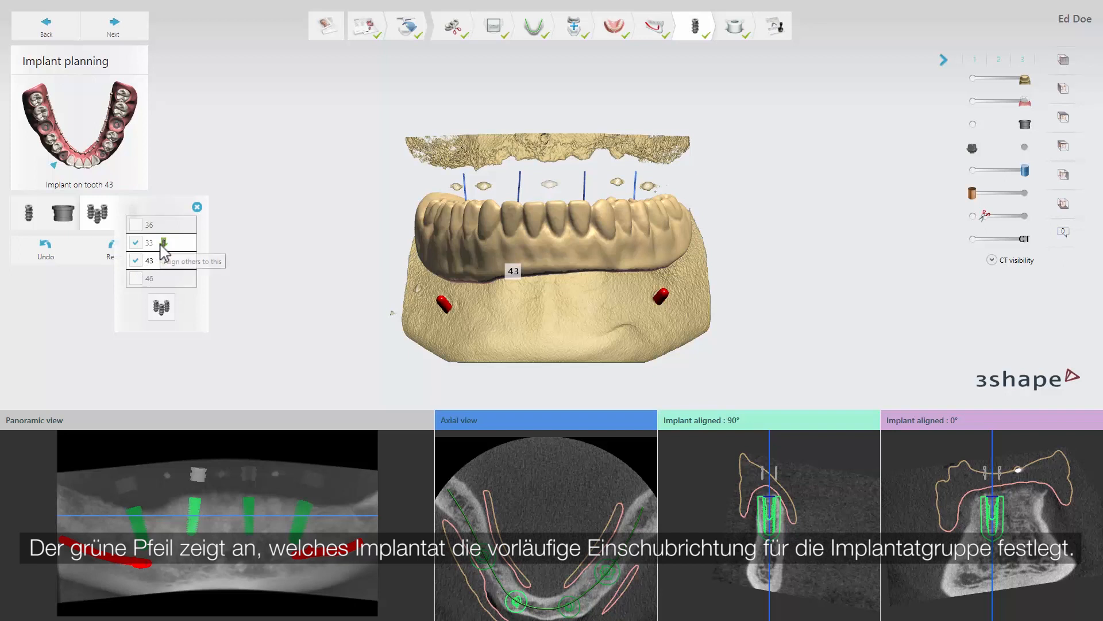
pyautogui.click(164, 260)
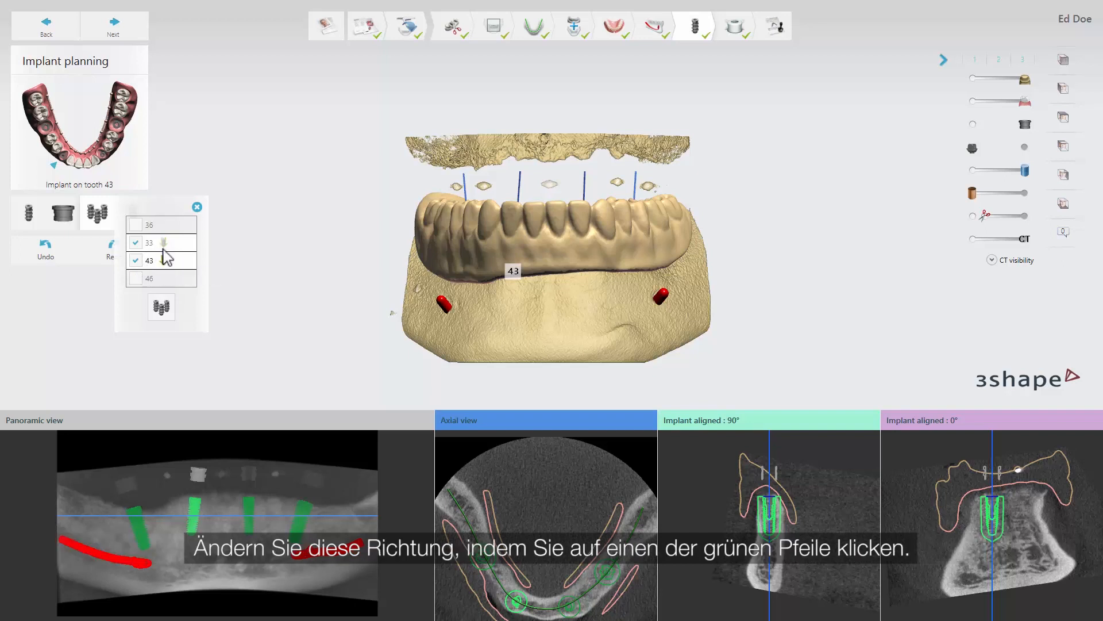
pyautogui.click(164, 243)
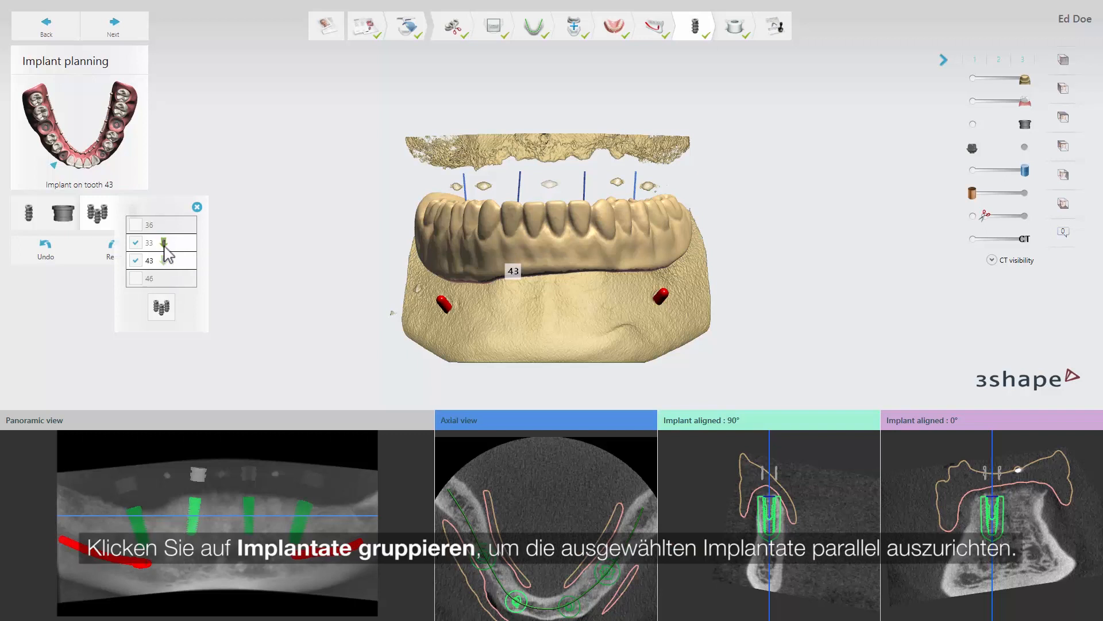
pyautogui.click(159, 303)
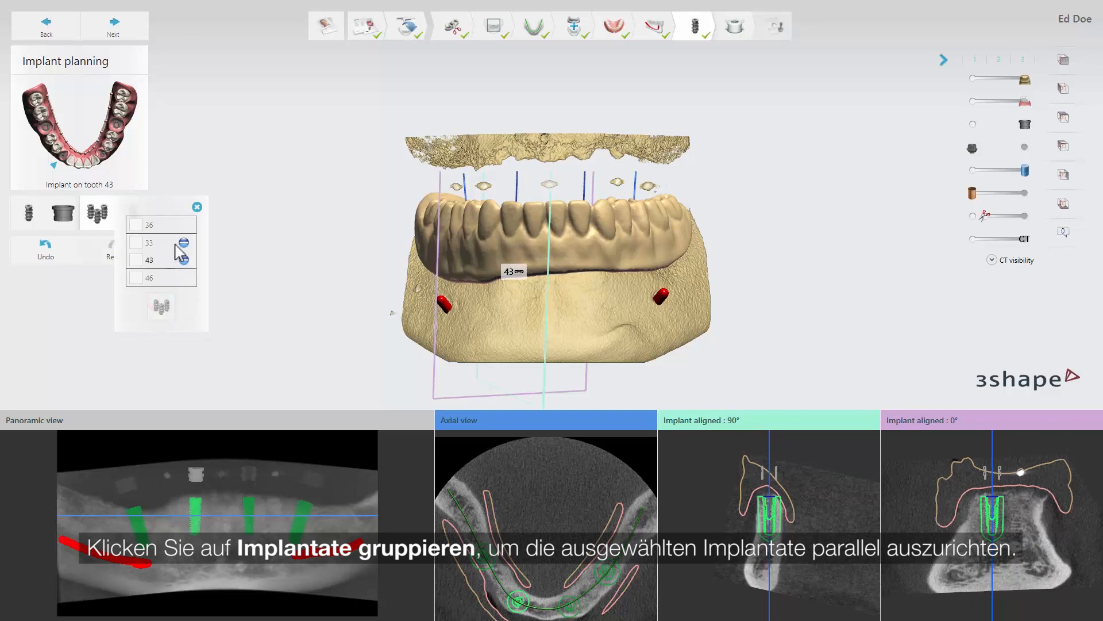
pyautogui.click(197, 208)
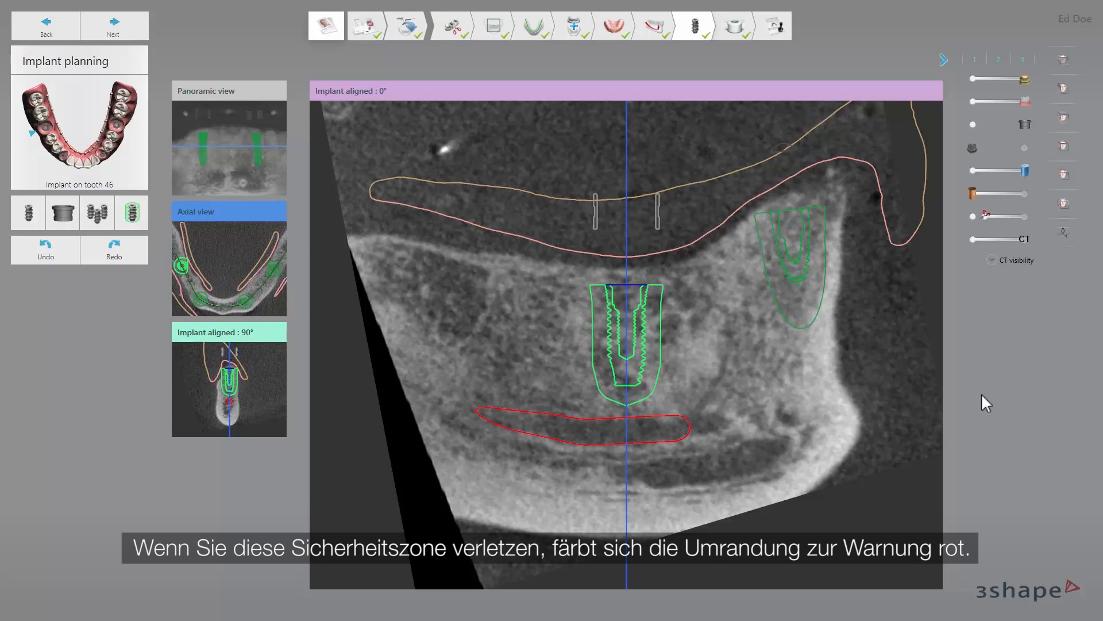
# Try moving the tooth 46 implant towards the mandibular nerve and the neighbouring implant to test its safety zone.
pyautogui.moveTo(627, 441)
pyautogui.mouseDown()
pyautogui.moveTo(630, 473)
pyautogui.moveTo(628, 428)
pyautogui.mouseUp()
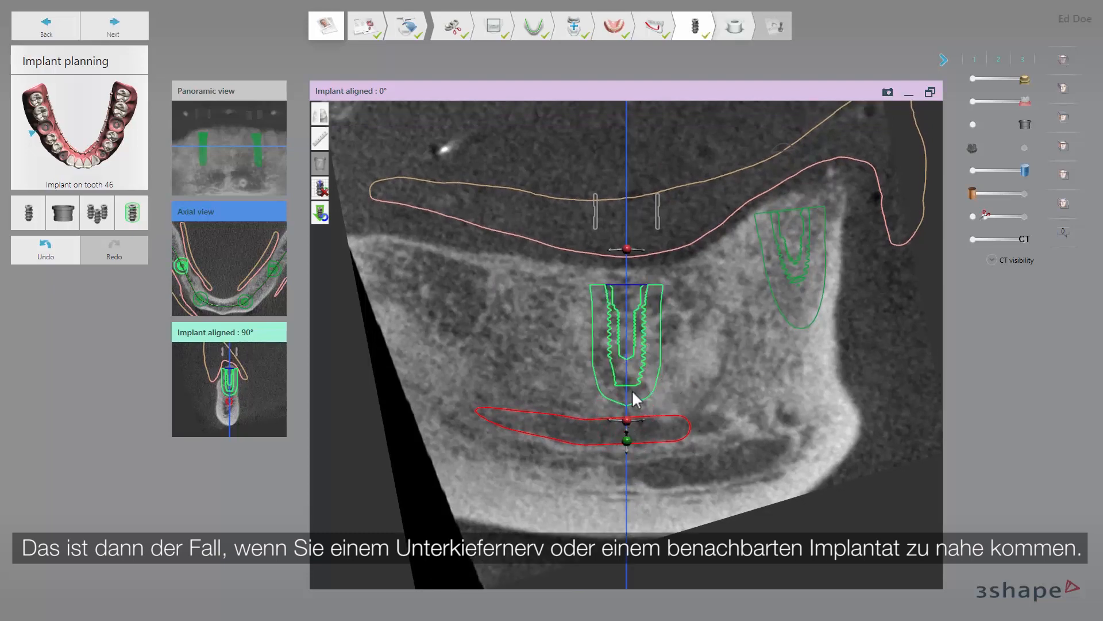
pyautogui.moveTo(636, 370)
pyautogui.mouseDown()
pyautogui.moveTo(764, 335)
pyautogui.moveTo(651, 365)
pyautogui.mouseUp()
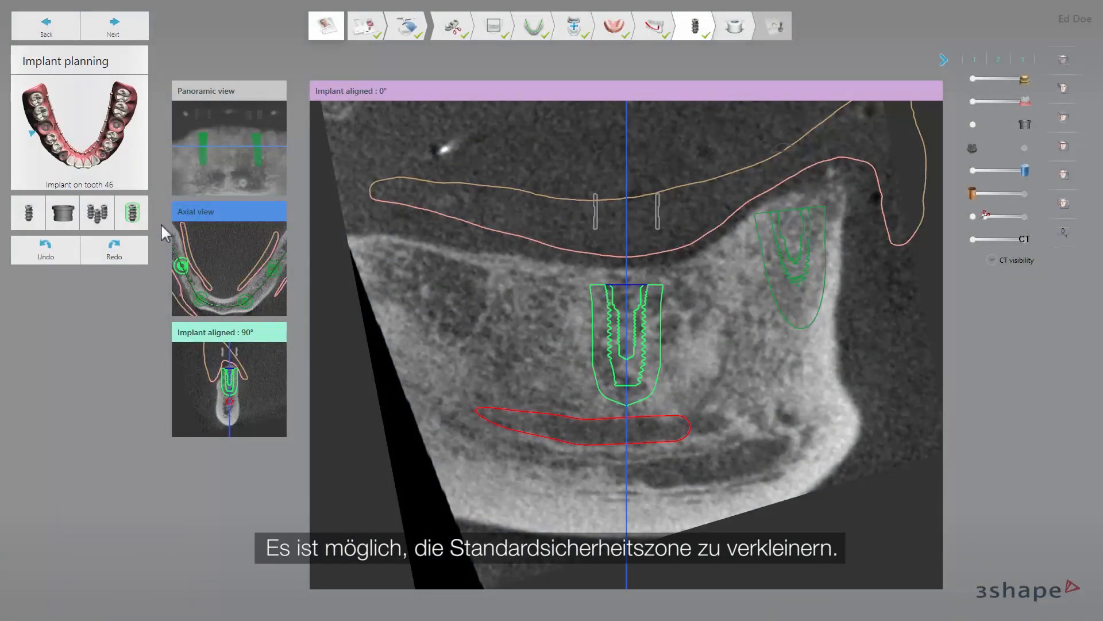
# Try a custom safety zone on the tooth 46 implant by adjusting its radial and apical distances, and switch it off again.
pyautogui.click(132, 214)
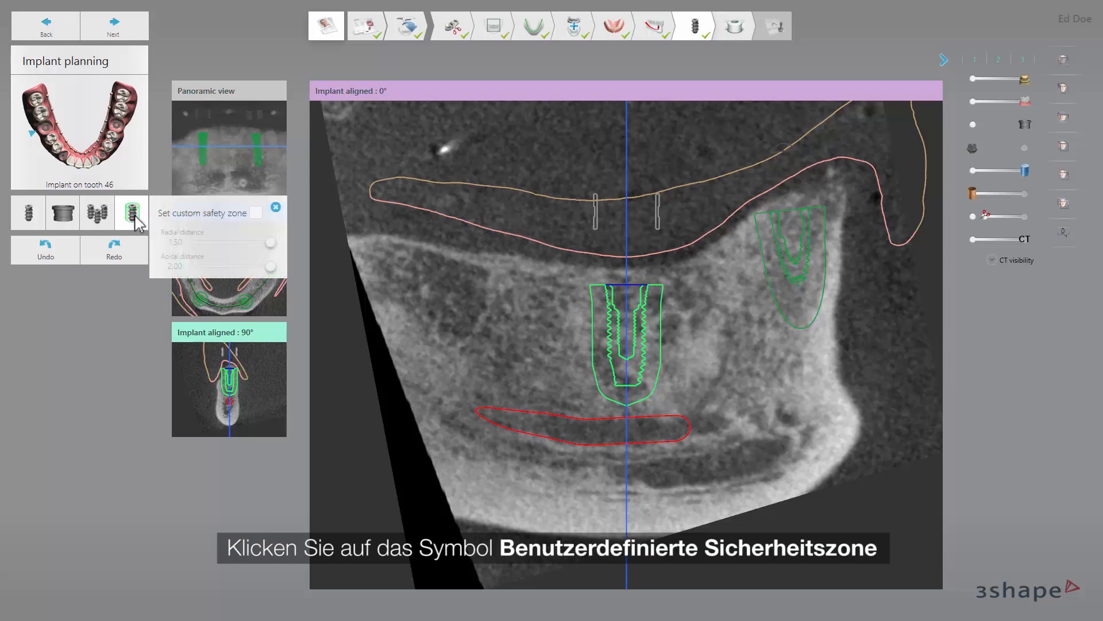
pyautogui.click(255, 213)
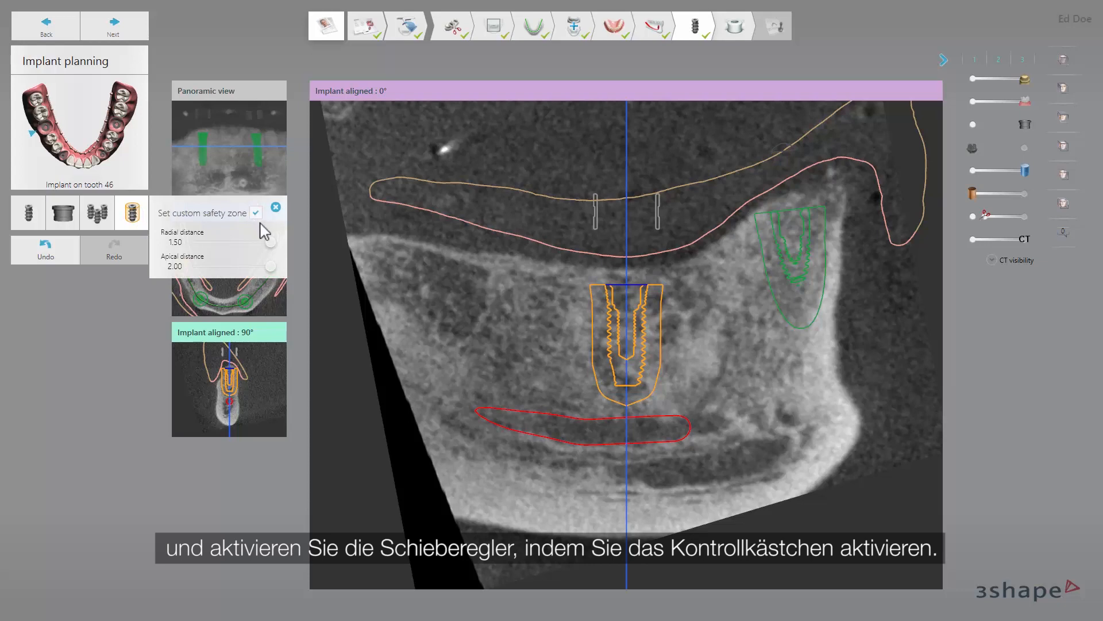
pyautogui.moveTo(267, 241); pyautogui.dragTo(278, 267)
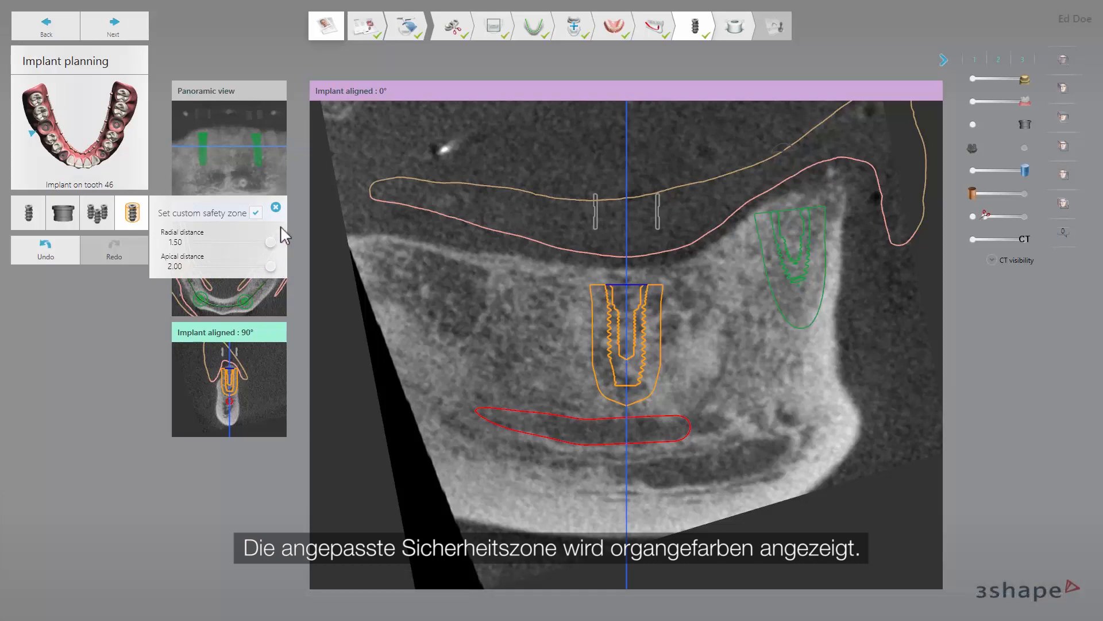
pyautogui.click(257, 213)
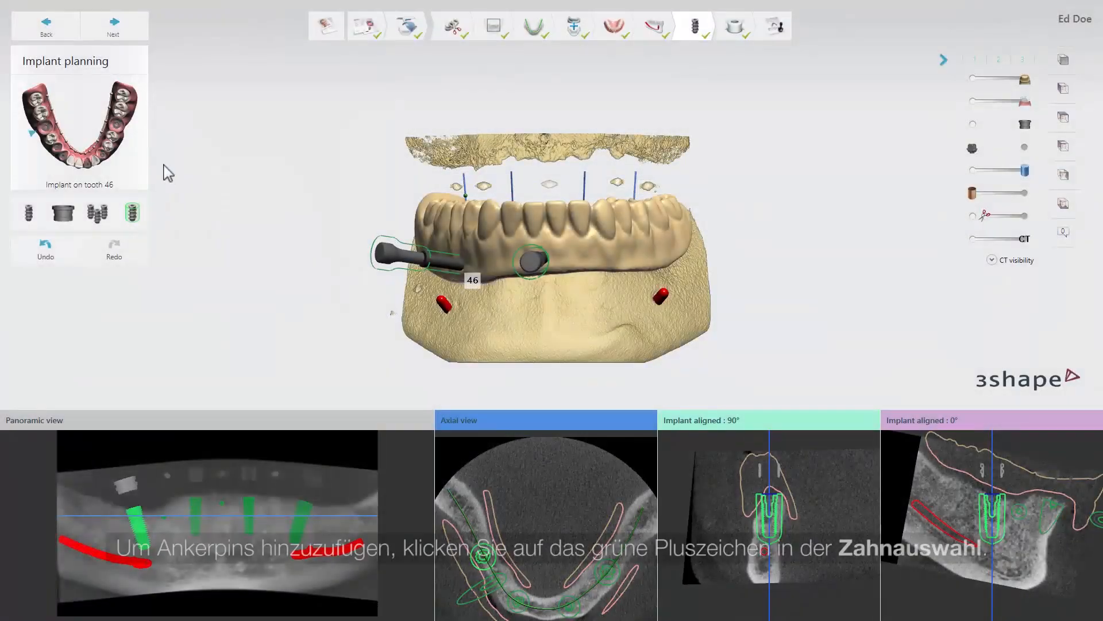
# Add an Avinent Anchor Pin with a 1.6 mm diameter and 26.0 mm length at tooth 35.
pyautogui.moveTo(113, 141)
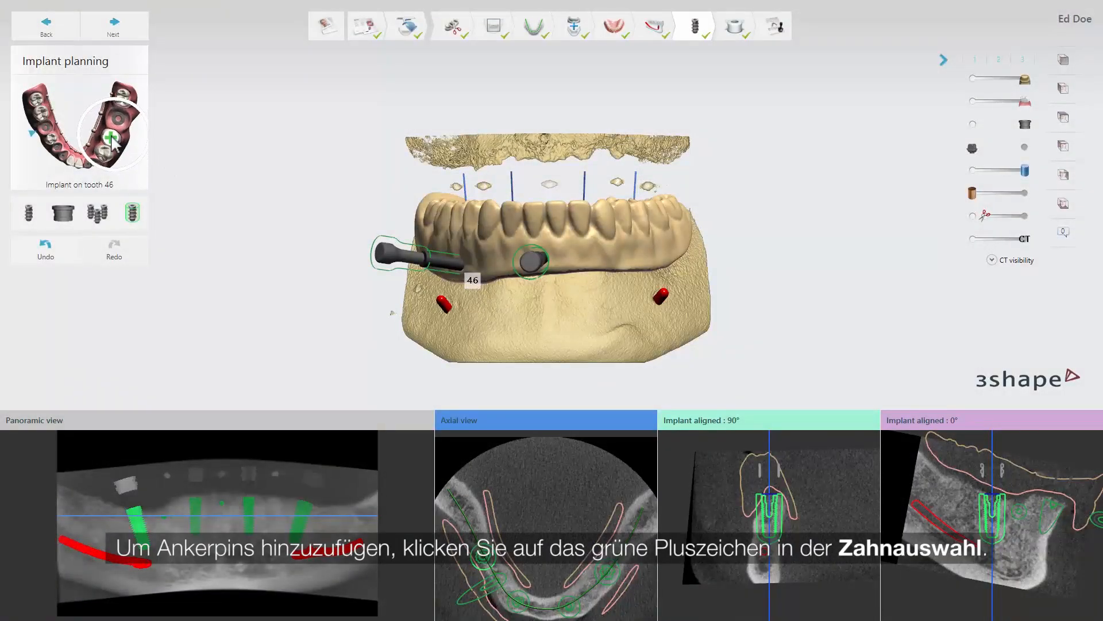
pyautogui.click(111, 139)
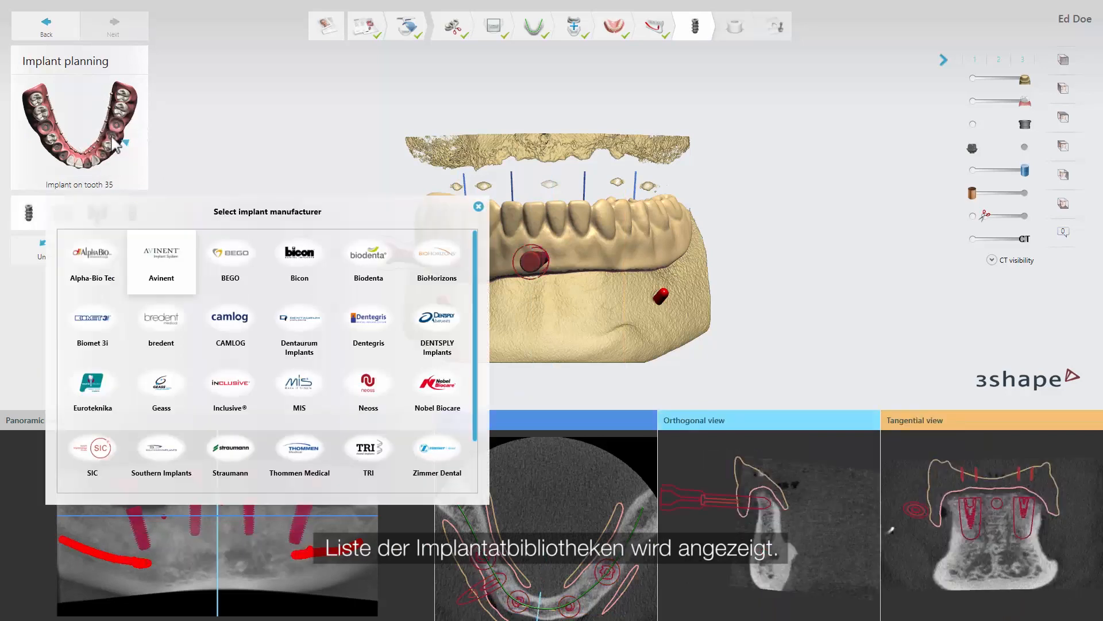
pyautogui.click(163, 263)
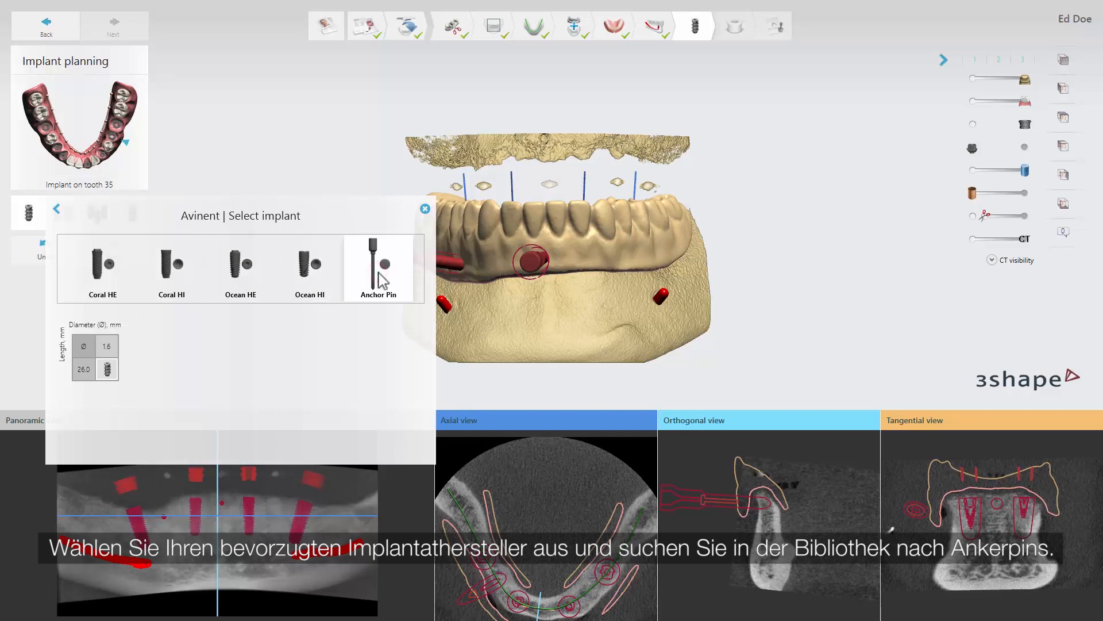
pyautogui.doubleClick(113, 369)
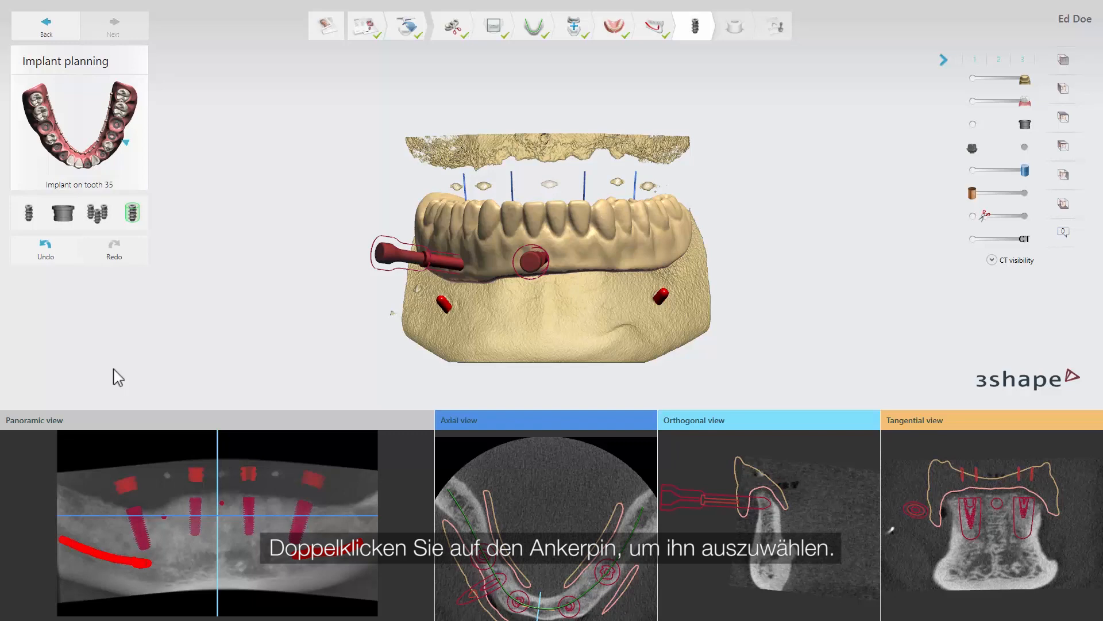
# Place the anchor pin at tooth 35 by setting its apex and shoulder in the orthogonal view, and fine-tune its angle.
pyautogui.moveTo(216, 516); pyautogui.dragTo(274, 508)
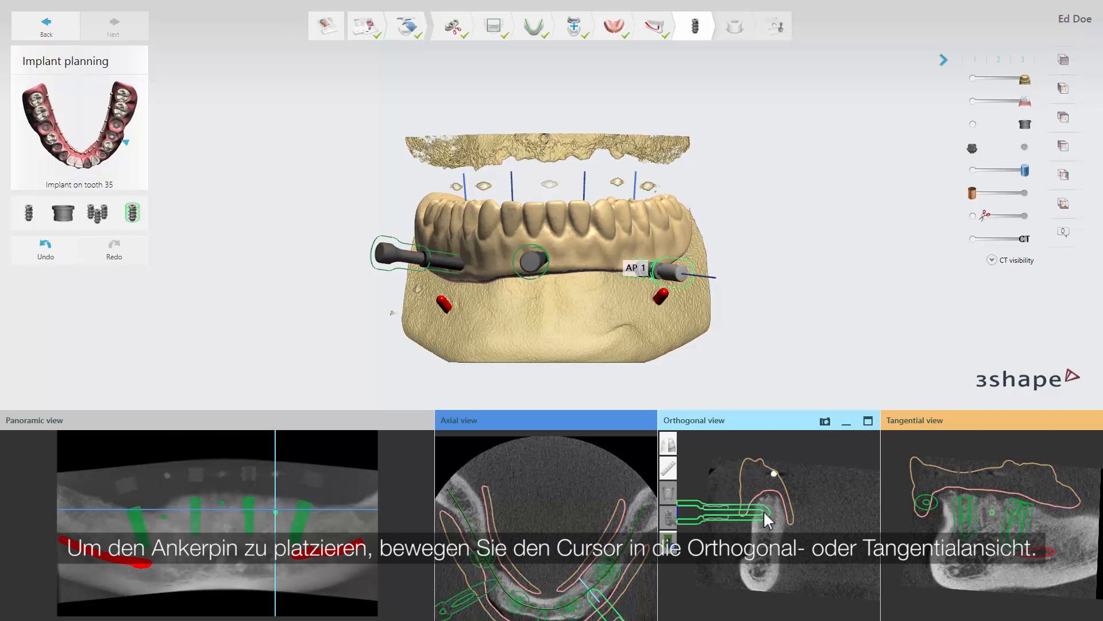
pyautogui.click(763, 506)
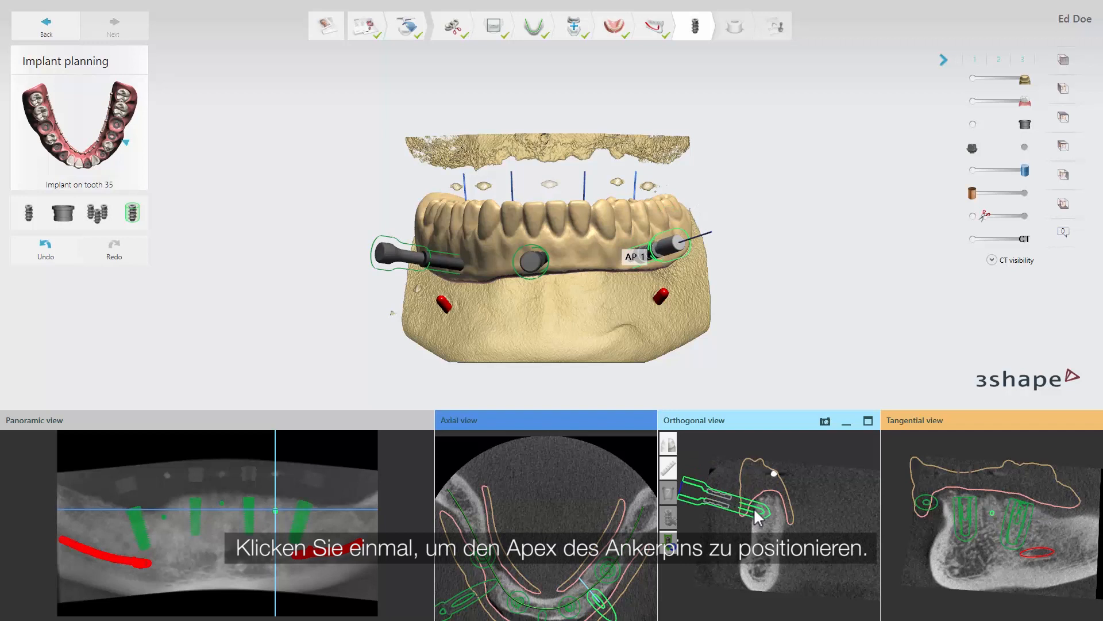
pyautogui.click(753, 508)
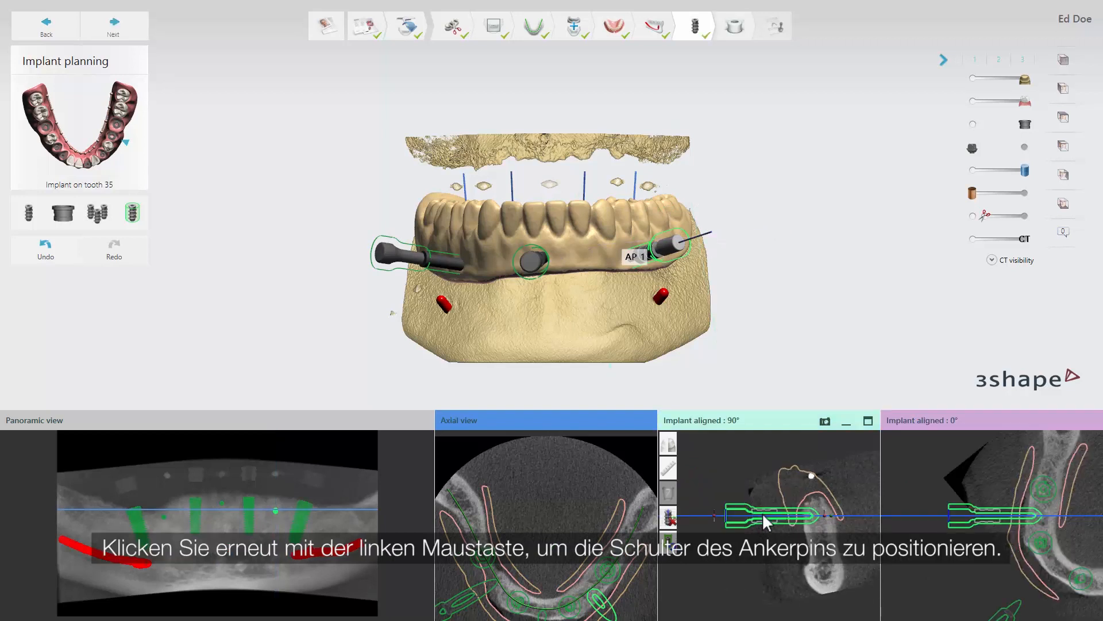
pyautogui.click(763, 514)
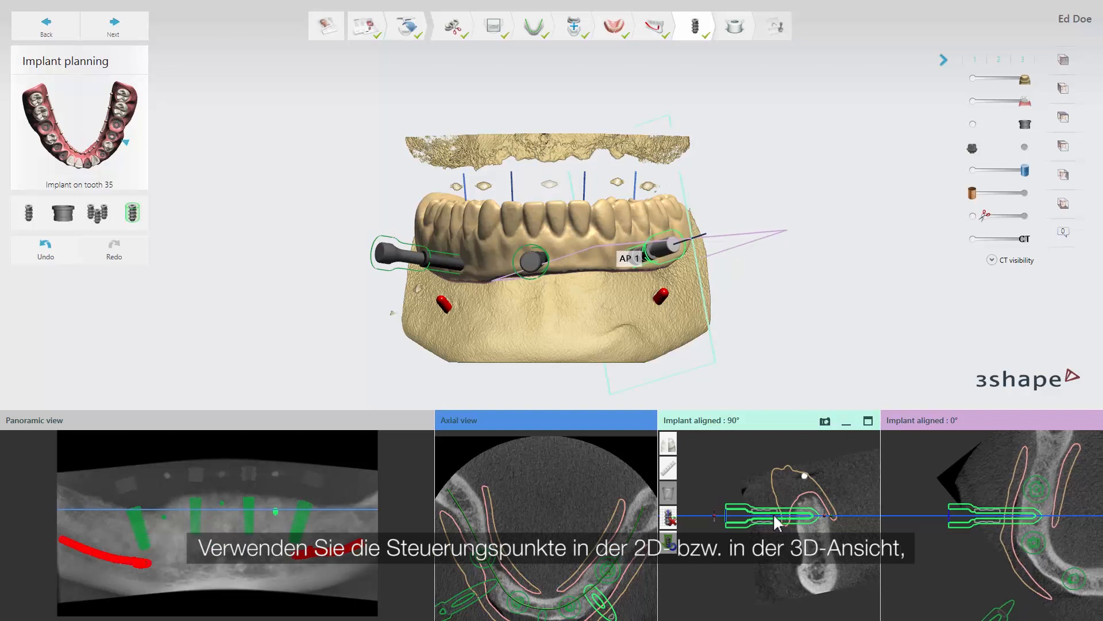
pyautogui.moveTo(828, 523)
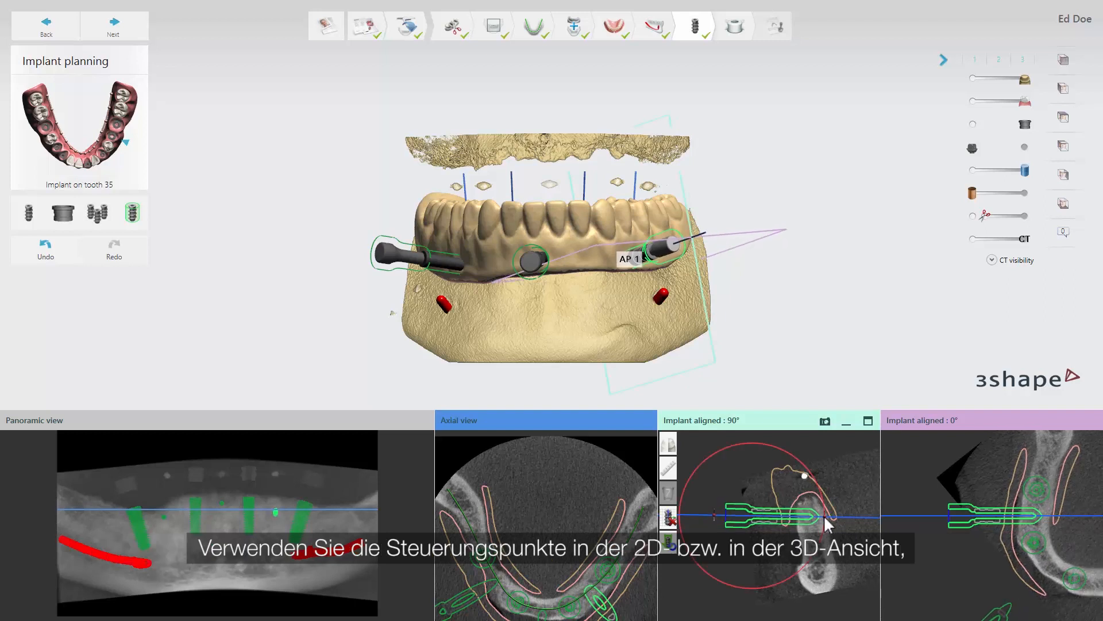
pyautogui.moveTo(824, 515); pyautogui.dragTo(825, 513)
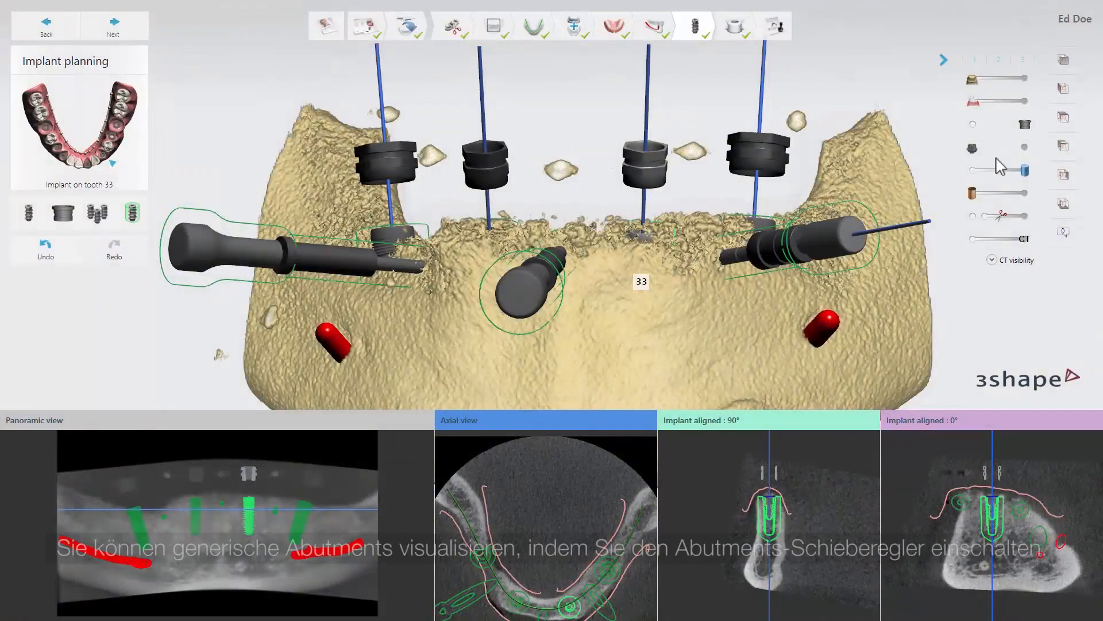
# Show the generic abutments and adjust the one on implant 33 with its control points in a clipped 3D view.
pyautogui.click(1024, 148)
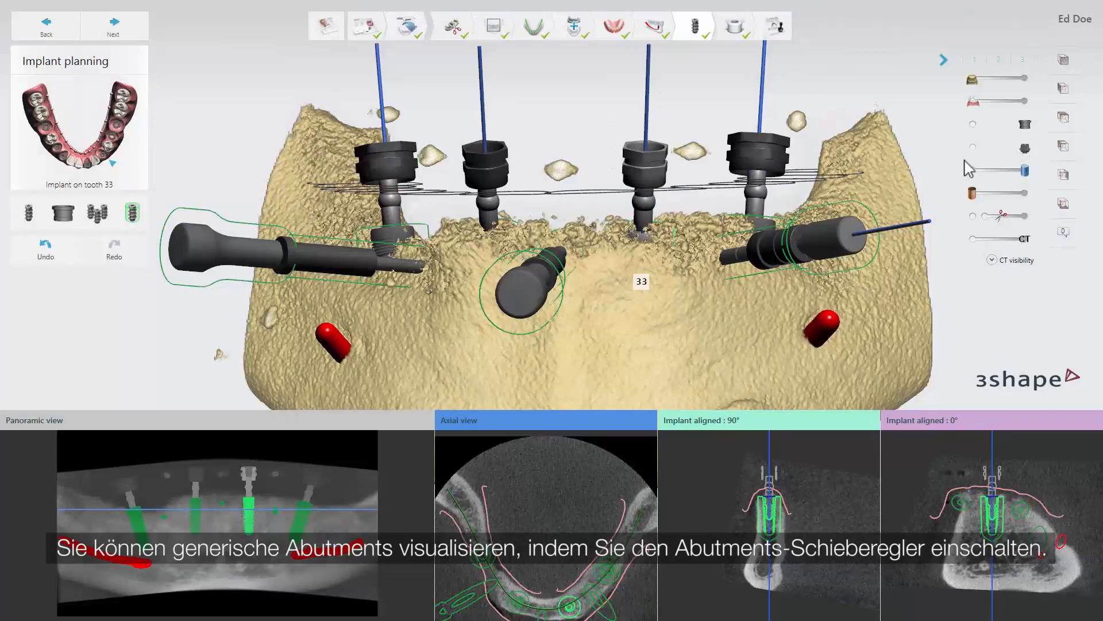
pyautogui.click(972, 216)
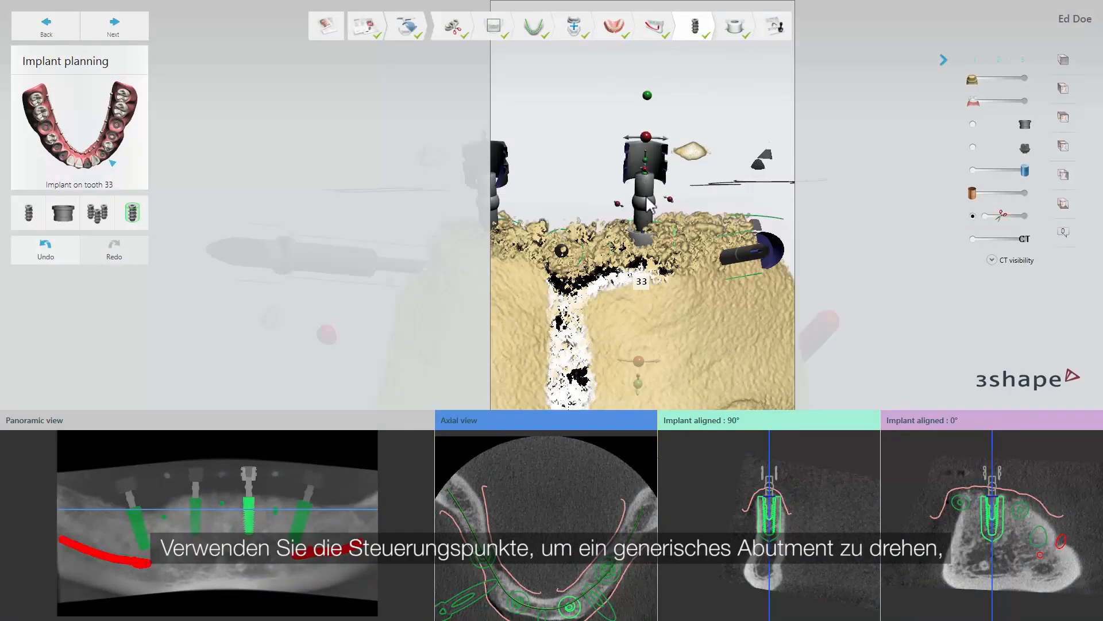
pyautogui.moveTo(645, 174)
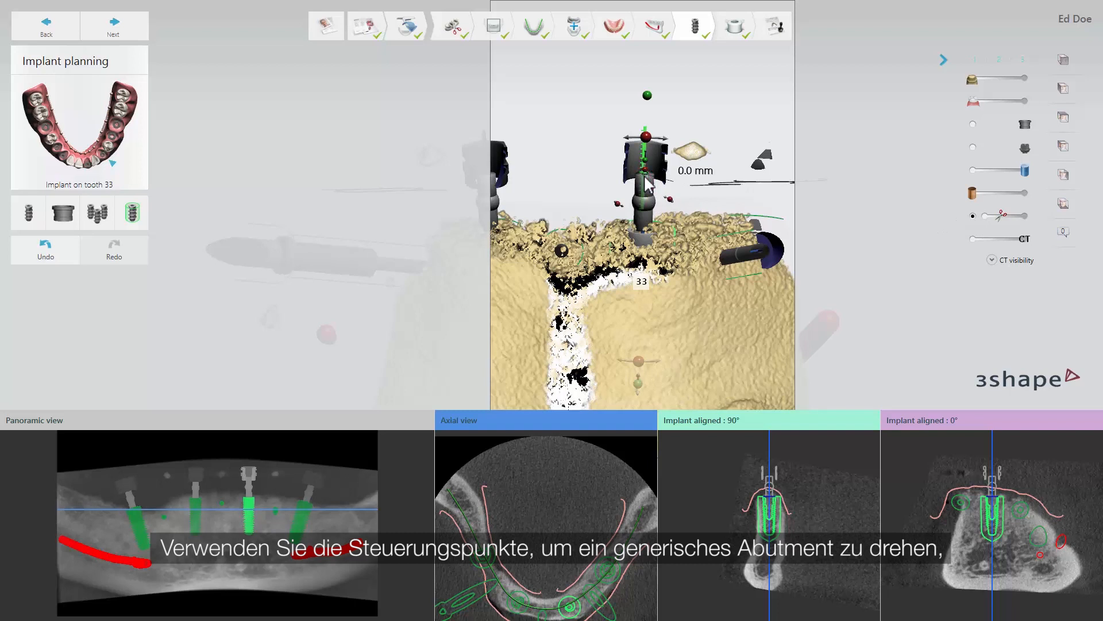
pyautogui.moveTo(645, 176); pyautogui.dragTo(669, 204)
pyautogui.moveTo(647, 172)
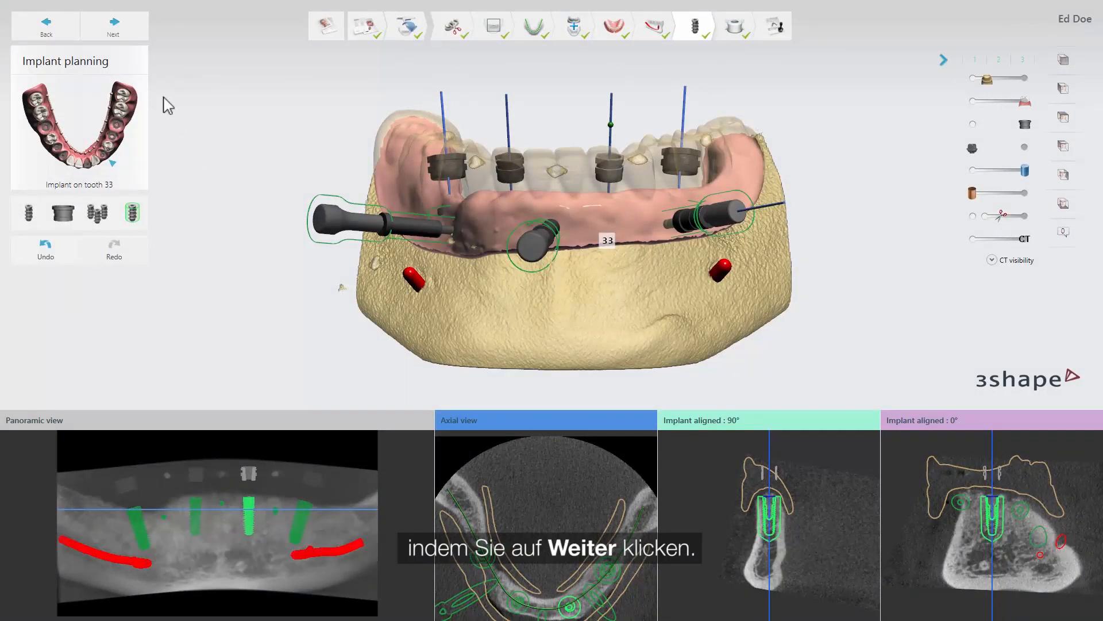
# Finish implant planning and proceed to the surgical guide design for the lower jaw.
pyautogui.click(139, 35)
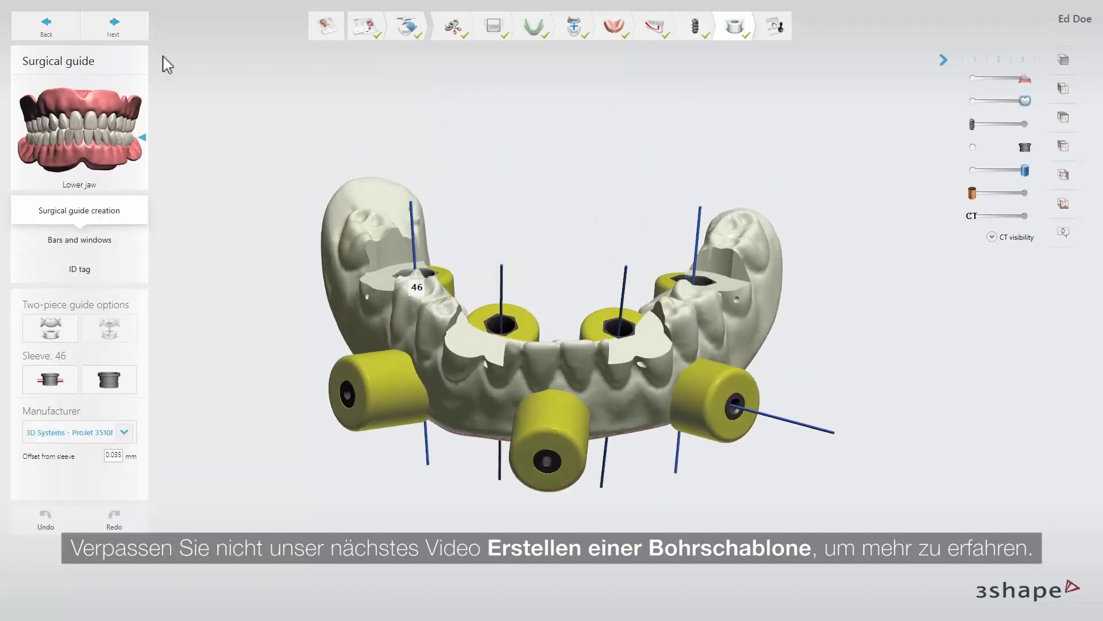